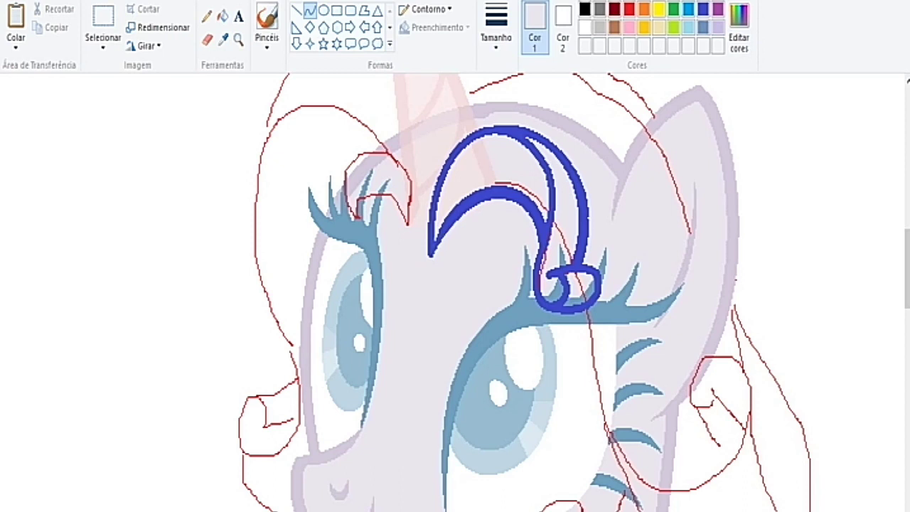
Outline the small forelock over the far eye in blue and trim its edges with the sampled lash blue and body lilac.
scroll(498, 284, up, 1)
mouse_move(412, 274)
mouse_down()
mouse_move(363, 206)
mouse_move(349, 270)
mouse_move(356, 281)
mouse_up()
click(223, 40)
click(526, 142)
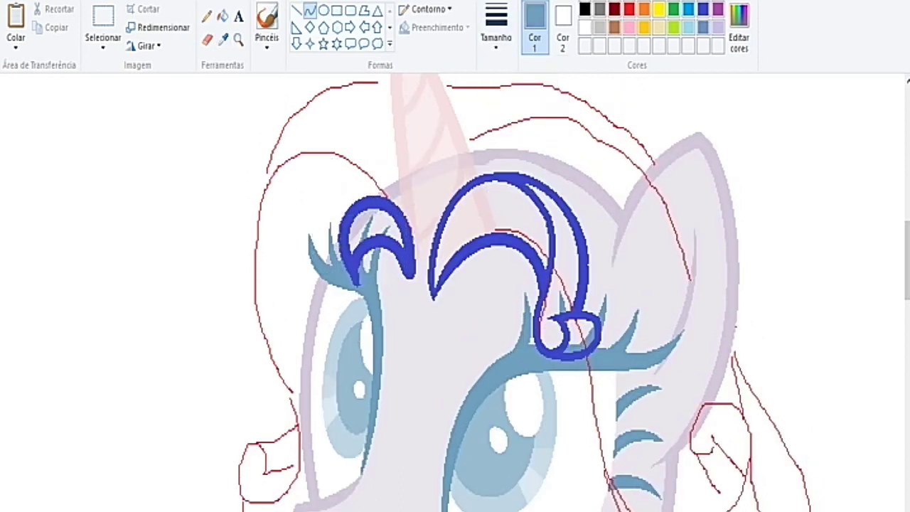
click(222, 39)
click(640, 270)
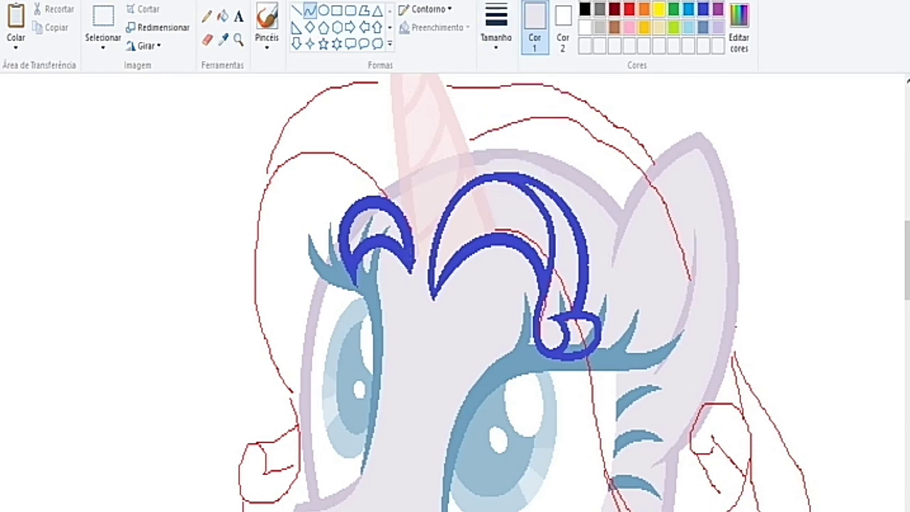
Draw a long blue strand from the fringe curl past the near eye, ending in a spiral below the ear.
click(529, 181)
scroll(498, 284, down, 3)
drag(583, 186, 691, 379)
mouse_move(639, 285)
mouse_down()
mouse_move(605, 305)
mouse_move(612, 355)
mouse_up()
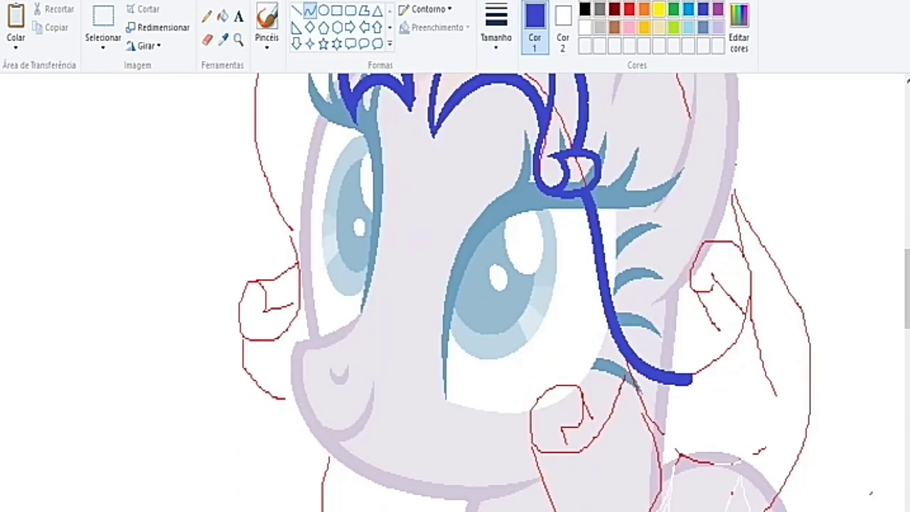
drag(691, 381, 693, 285)
drag(746, 334, 764, 306)
drag(725, 238, 711, 228)
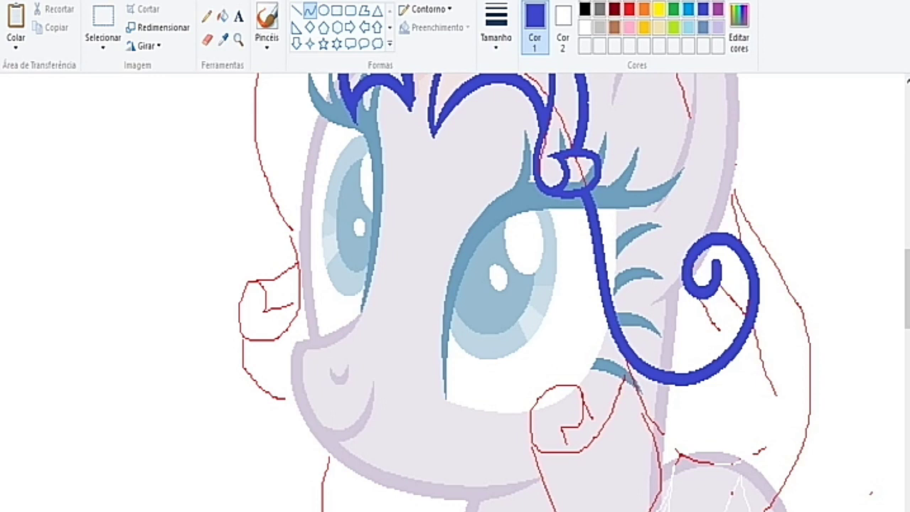
Add the blue fold lines inside the spiral below the ear and trim their tips in white.
click(296, 10)
drag(713, 270, 743, 323)
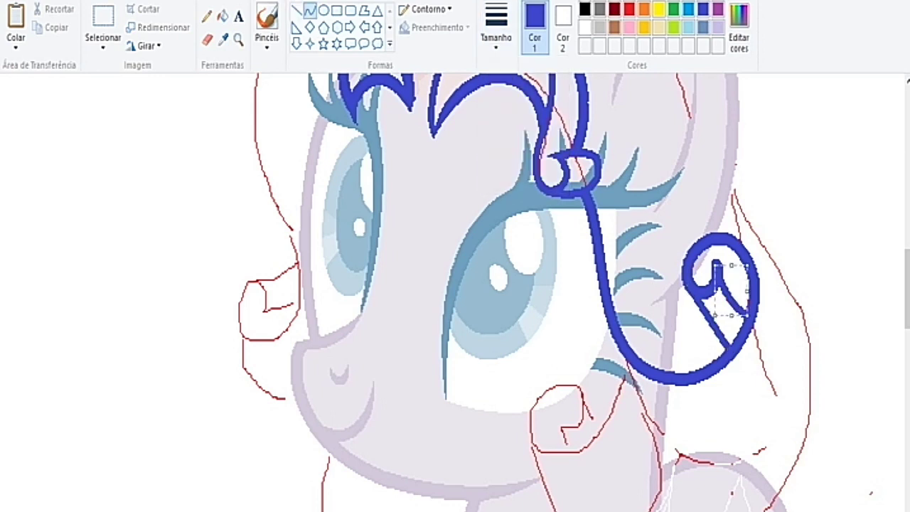
click(585, 27)
click(495, 28)
click(526, 173)
click(703, 8)
Extend the lock beneath the spiral with a curved lower edge and a flared end, then trim the corner in white.
scroll(498, 284, down, 3)
mouse_move(755, 210)
mouse_down()
mouse_move(802, 340)
mouse_move(644, 352)
mouse_up()
drag(721, 347, 724, 401)
click(585, 27)
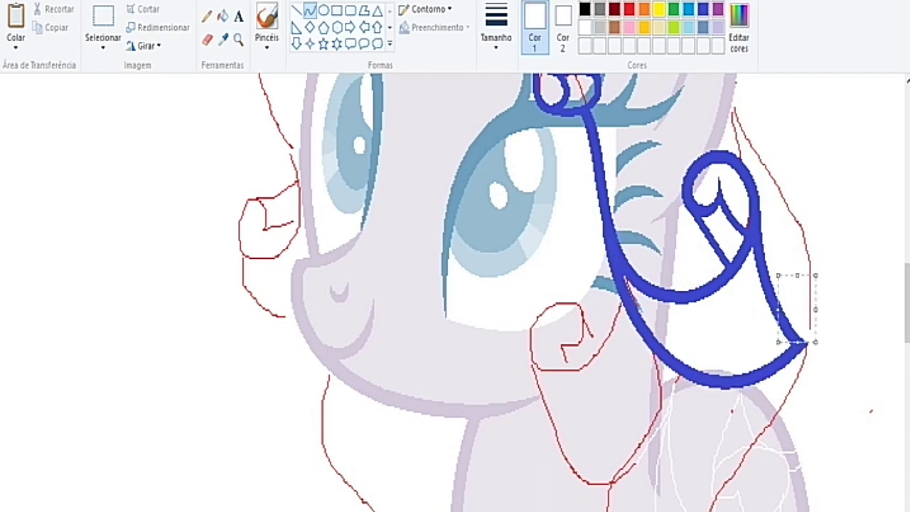
Draw the blue curl beside the cheek with its inner folds and tidy it using the sampled body lilac.
click(704, 8)
scroll(498, 285, down, 3)
drag(551, 208, 624, 171)
drag(569, 192, 530, 227)
mouse_move(590, 206)
mouse_down()
mouse_move(568, 170)
mouse_move(566, 233)
mouse_move(594, 184)
mouse_up()
click(222, 39)
click(605, 285)
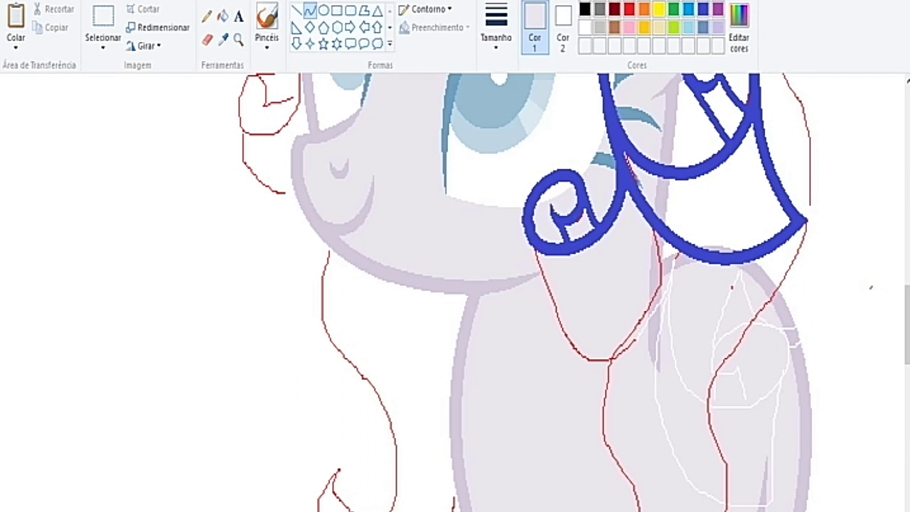
Draw the front edge of the lock below the cheek curl and the mane's outer rear edge sweeping down the back.
drag(530, 245, 608, 366)
scroll(455, 284, down, 2)
scroll(455, 284, up, 1)
mouse_move(259, 144)
mouse_down()
mouse_move(366, 269)
mouse_move(402, 327)
mouse_move(407, 384)
mouse_up()
scroll(455, 285, up, 1)
scroll(455, 284, down, 3)
drag(811, 85, 701, 377)
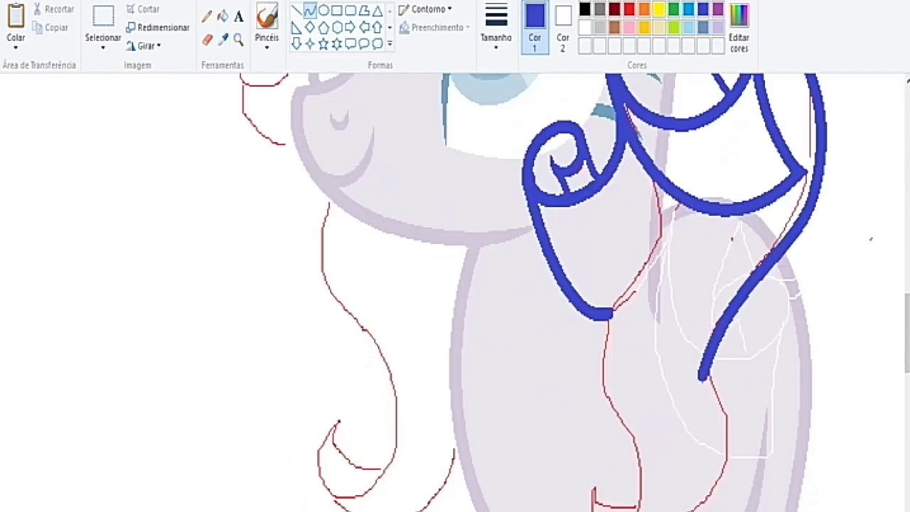
Finish the rear lock with a spiral and flared tip over the body, and sample the body lilac for cleanup.
scroll(455, 285, down, 2)
mouse_move(701, 206)
mouse_down()
mouse_move(778, 171)
mouse_move(736, 199)
mouse_up()
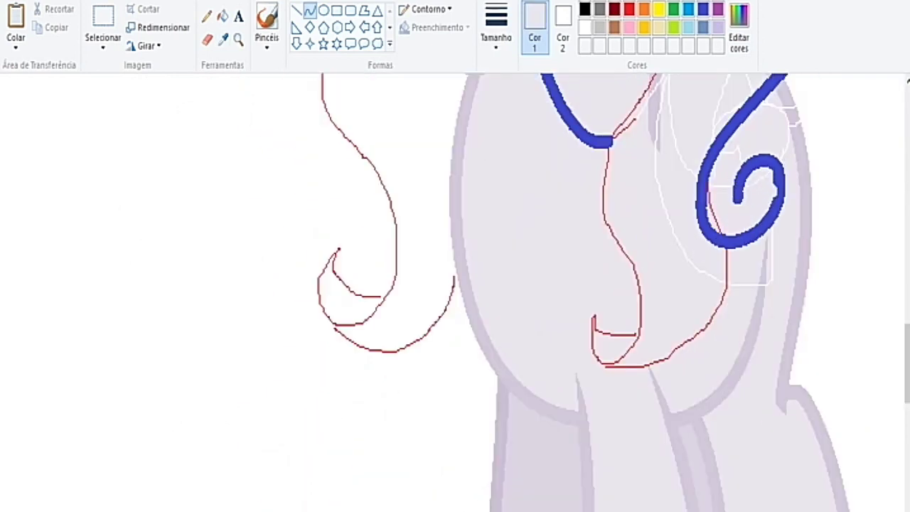
drag(781, 174, 825, 291)
scroll(455, 285, down, 1)
drag(375, 323, 371, 373)
click(224, 39)
click(284, 441)
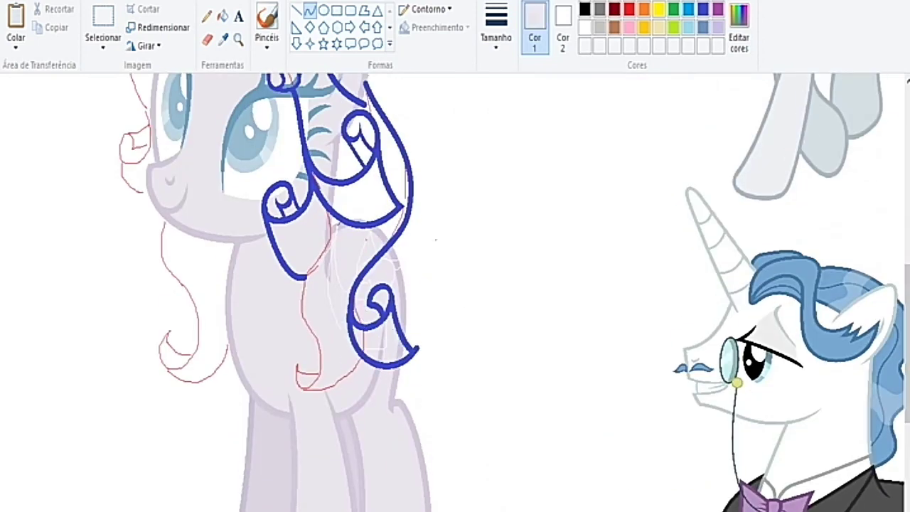
Draw the rear edge of the cheek lock and the large bottom curve joining it to the rear lock's tip.
scroll(435, 240, up, 1)
mouse_move(608, 235)
mouse_down()
mouse_move(605, 306)
mouse_move(711, 399)
mouse_move(782, 420)
mouse_up()
drag(602, 256, 829, 384)
mouse_move(711, 320)
mouse_down()
mouse_move(697, 398)
mouse_move(682, 420)
mouse_up()
drag(652, 89, 604, 263)
drag(629, 177, 640, 165)
scroll(455, 291, down, 3)
scroll(456, 292, up, 3)
Outline the crown of the mane from the horn to the ear and the front lock down past the far eye.
drag(326, 115, 434, 155)
drag(369, 118, 369, 106)
drag(297, 146, 256, 298)
drag(242, 213, 228, 213)
scroll(455, 292, up, 2)
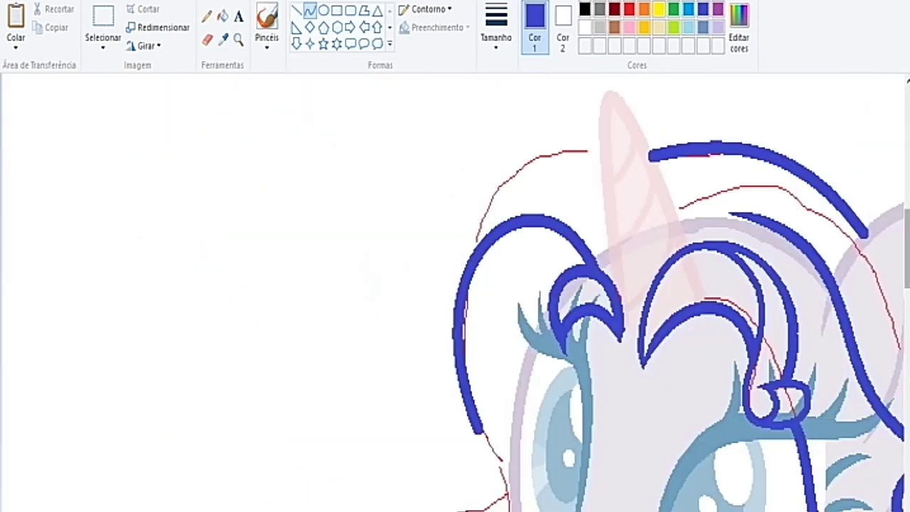
Draw the curl beside the muzzle and the outer front mane outline from the horn down to the front lock.
scroll(455, 291, down, 5)
mouse_move(509, 295)
mouse_down()
mouse_move(445, 313)
mouse_move(469, 359)
mouse_up()
drag(455, 313, 467, 275)
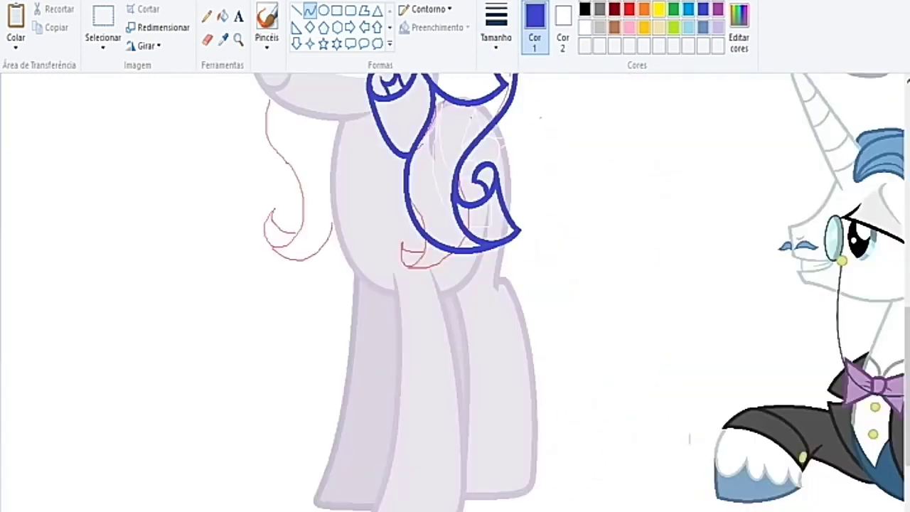
scroll(455, 291, down, 3)
scroll(455, 292, up, 3)
drag(301, 120, 226, 214)
drag(263, 166, 234, 132)
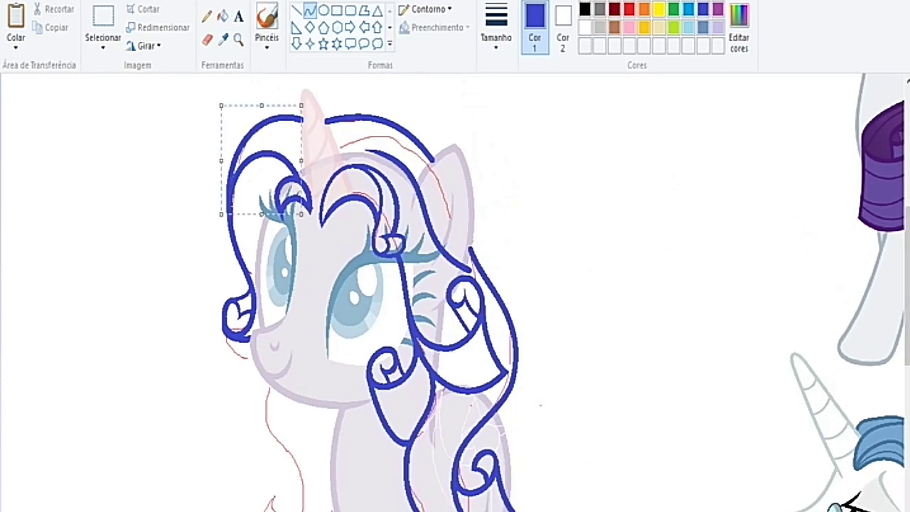
Draw the inner edge of the front neck lock curving down along the chest, undoing the first stroke.
scroll(298, 327, down, 3)
drag(298, 284, 267, 377)
key(ctrl+z)
drag(335, 312, 328, 419)
Outline the curled lock below the muzzle and the outer edge of the strand hanging in front of the chest.
scroll(331, 356, up, 3)
mouse_move(490, 127)
mouse_down()
mouse_move(465, 139)
mouse_move(536, 131)
mouse_move(608, 213)
mouse_up()
key(ctrl+z)
drag(464, 146, 589, 187)
drag(526, 206, 519, 305)
mouse_move(572, 213)
mouse_down()
mouse_move(590, 235)
mouse_move(640, 384)
mouse_up()
drag(611, 306, 572, 320)
scroll(639, 285, up, 3)
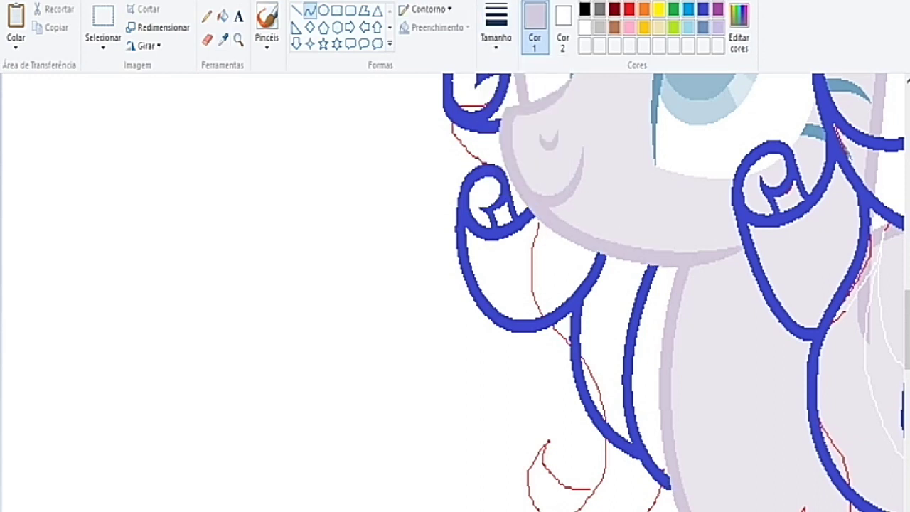
Erase the leftover red sketch lines around the lower mane, with red set as the primary colour.
scroll(455, 284, down, 4)
click(207, 39)
click(629, 8)
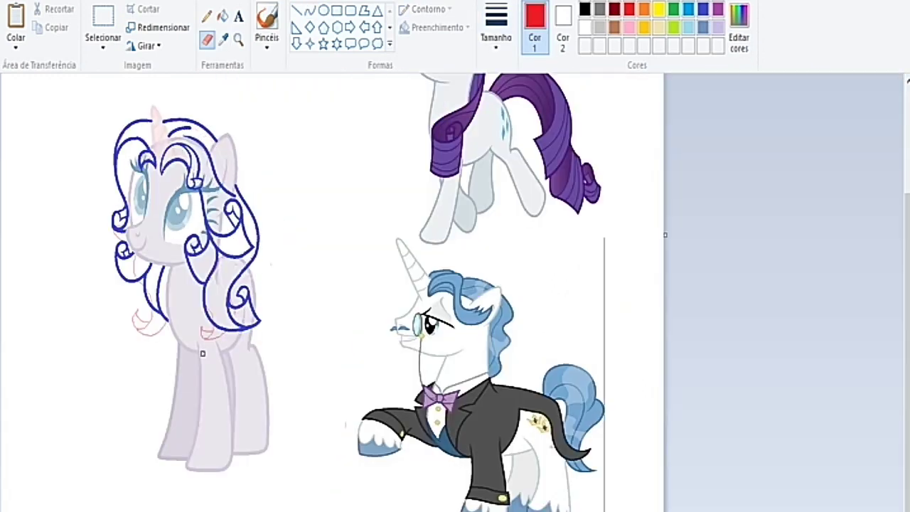
drag(135, 274, 157, 328)
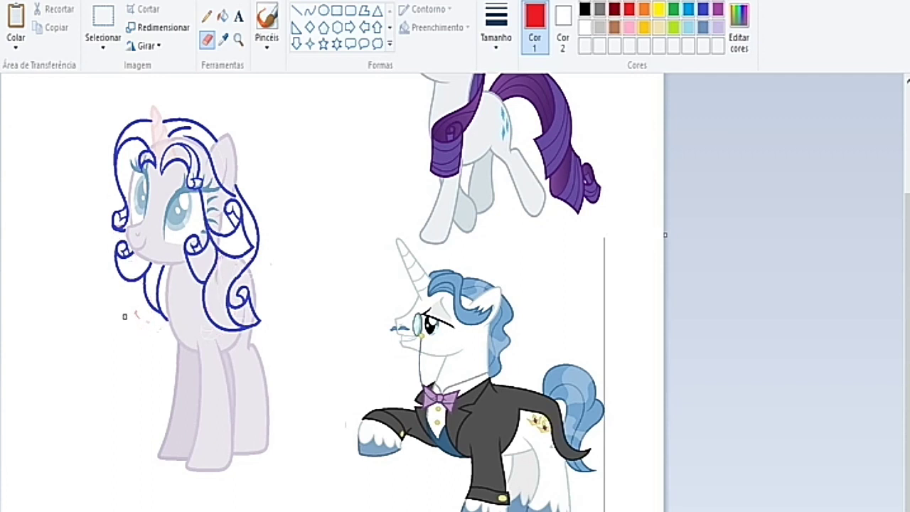
Fill the body-coloured area showing between the mane strands beside the near eye with white.
click(223, 16)
click(584, 27)
key(ctrl+Page_Up)
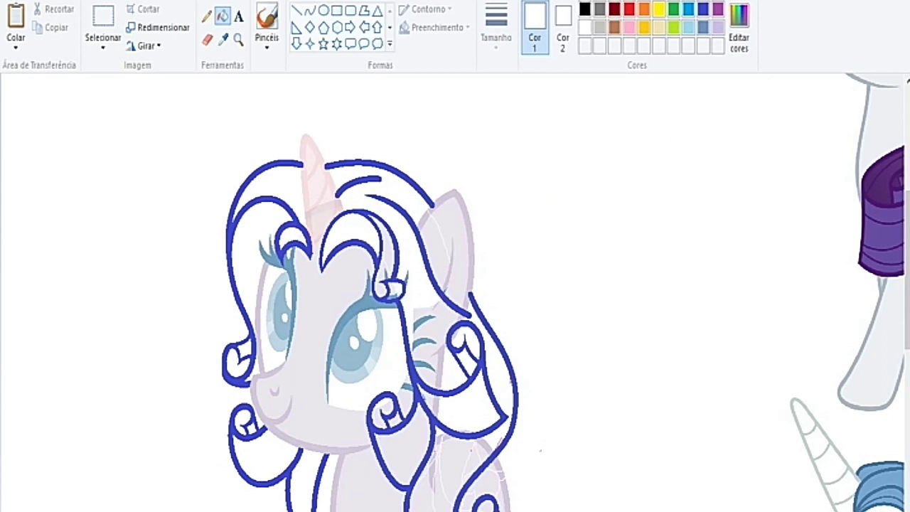
click(426, 338)
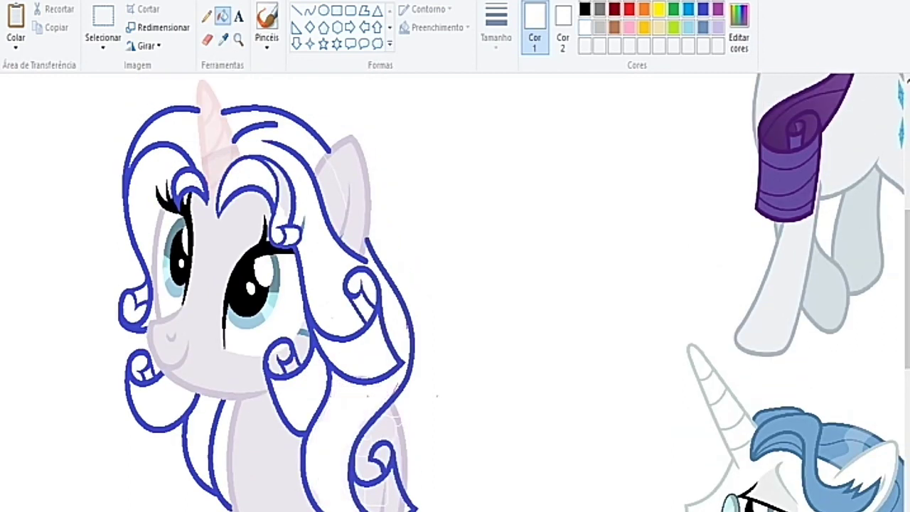
Clean the stray lines out of the ear and restore its lilac outline and fill using sampled colours.
click(206, 39)
click(628, 9)
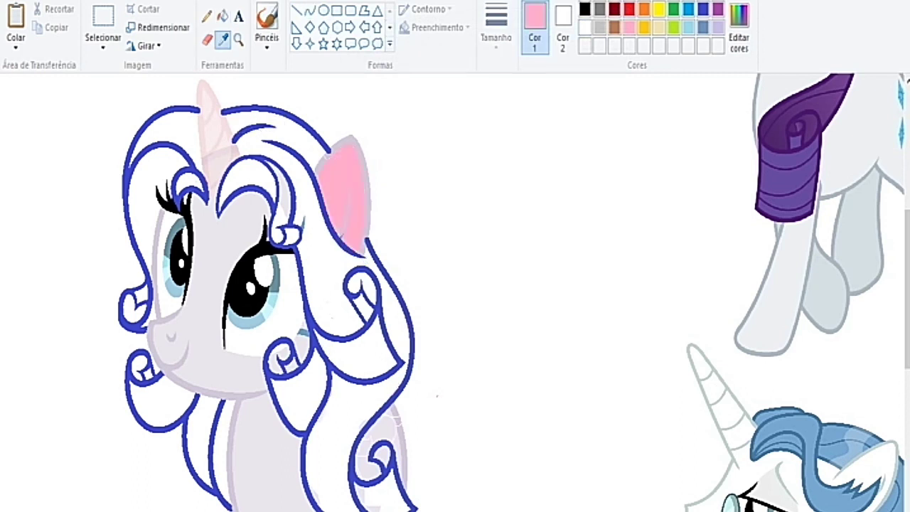
click(309, 10)
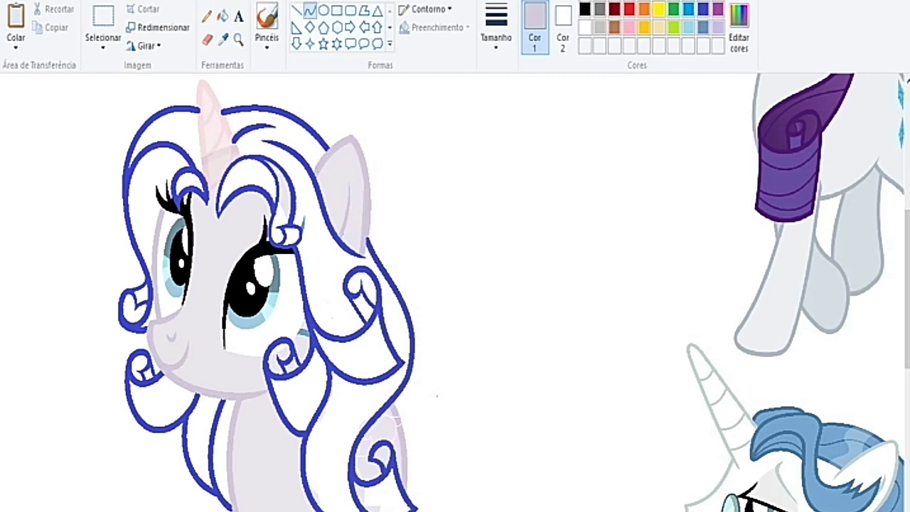
click(222, 40)
click(346, 207)
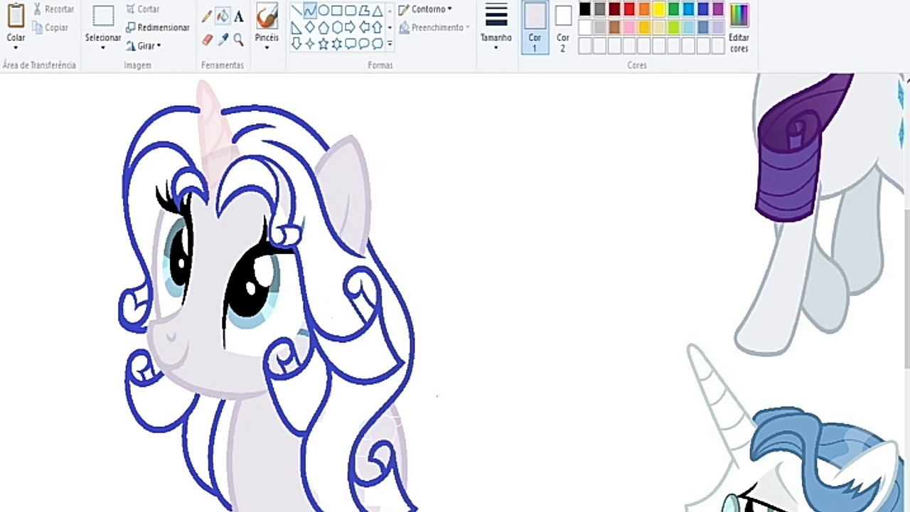
Recolour the pink horn with the body's lilac shades, undoing the misplaced fill.
key(ctrl+Page_Up)
click(223, 16)
click(253, 249)
key(ctrl+z)
click(423, 121)
scroll(455, 284, up, 3)
click(309, 10)
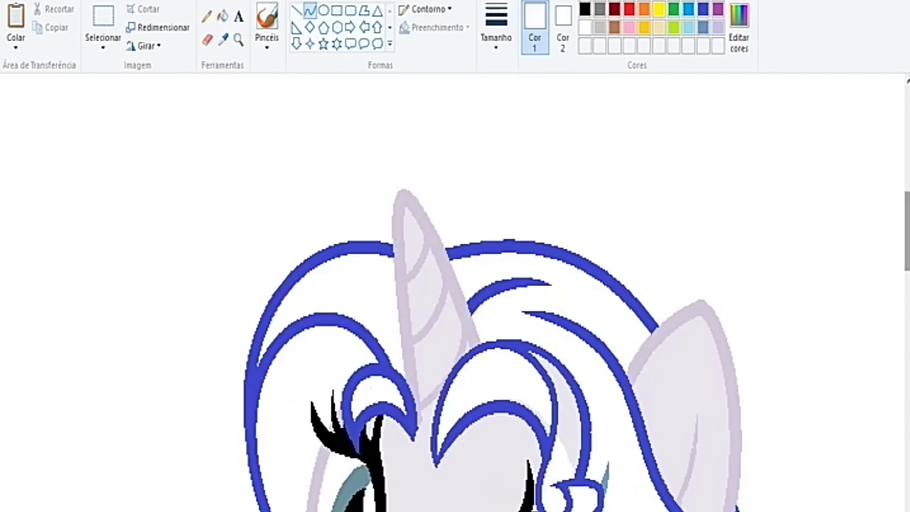
scroll(455, 284, down, 4)
click(629, 9)
click(206, 40)
scroll(275, 248, down, 5)
scroll(362, 280, up, 5)
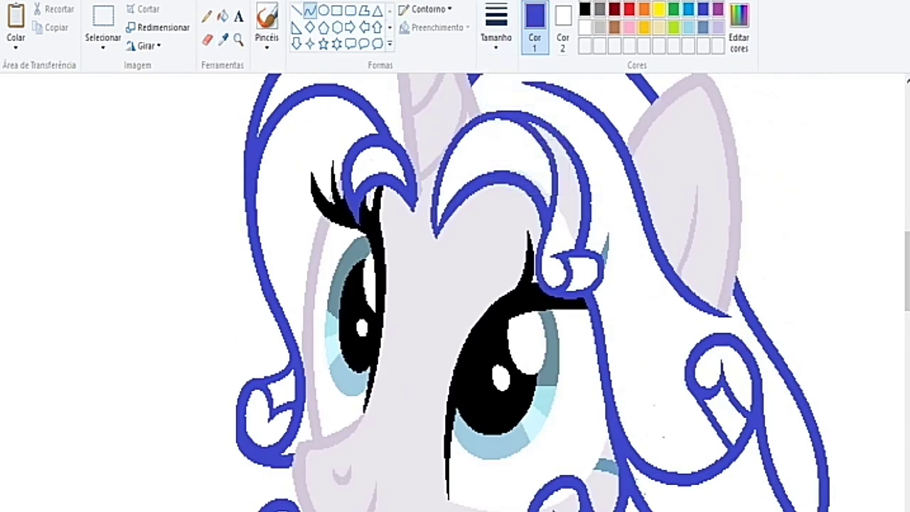
Draw thin blue strand lines inside the cheek lock and the rear locks of the mane.
key(ctrl+Page_Down)
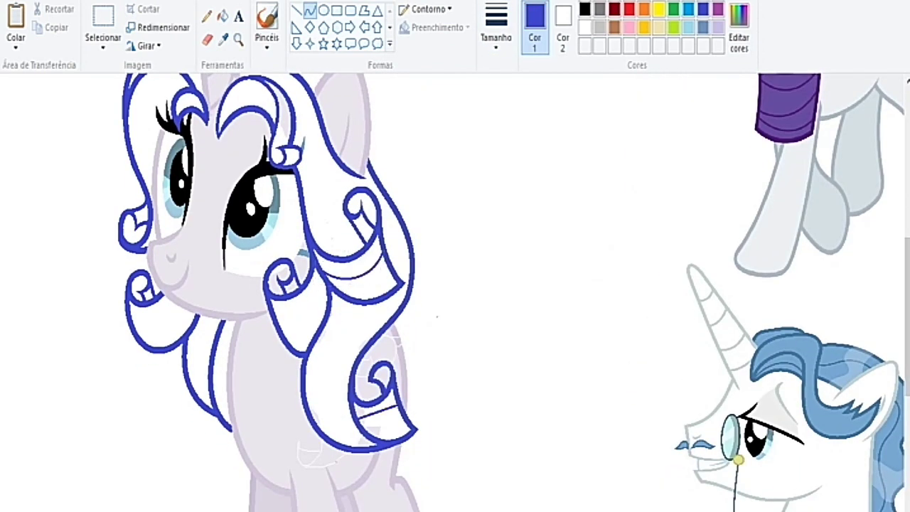
drag(271, 316, 322, 273)
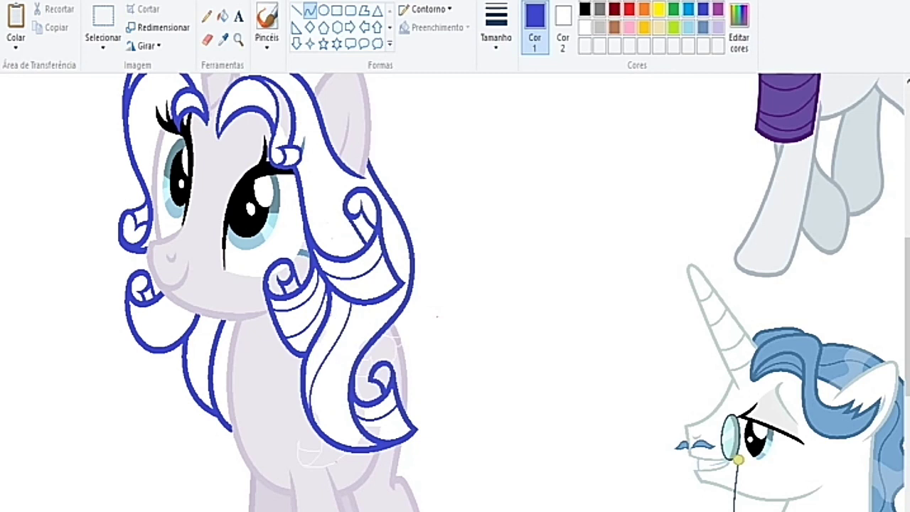
click(222, 16)
click(585, 27)
click(411, 285)
key(ctrl+z)
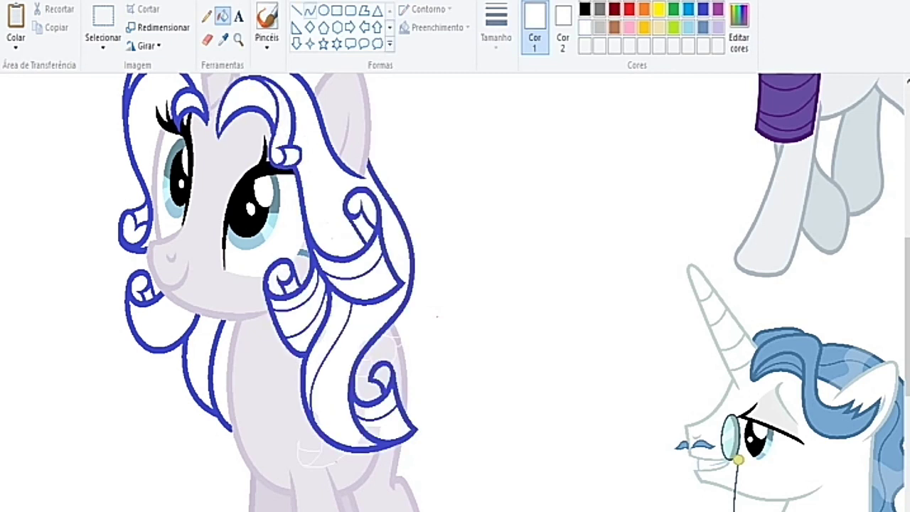
Add thin blue strand lines to the front locks, the fringe and the crown of the mane.
click(310, 10)
click(703, 8)
scroll(455, 291, up, 2)
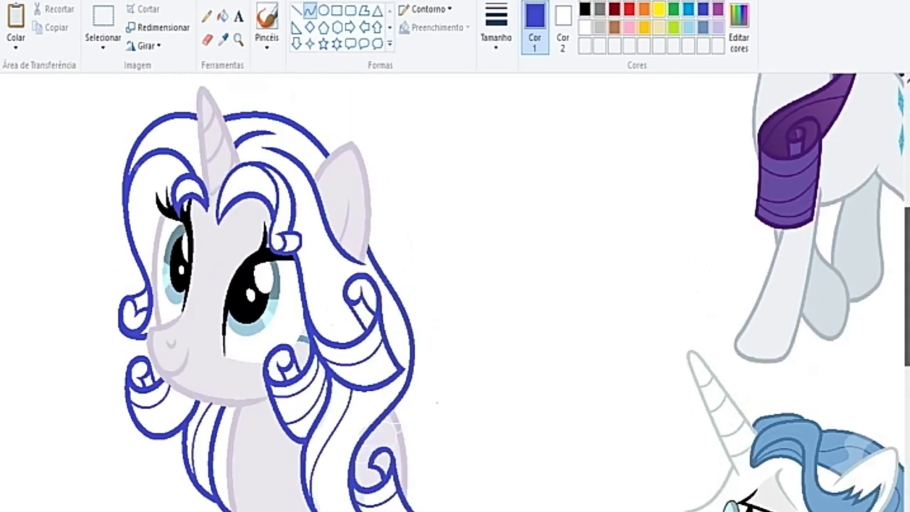
drag(224, 215, 276, 189)
drag(251, 202, 248, 158)
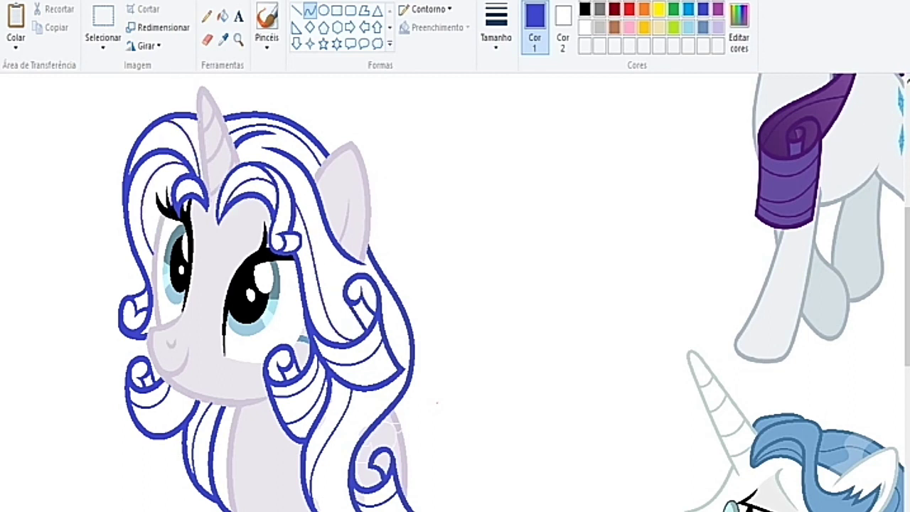
Clean the stray white sketch lines off the body, keeping its lilac fill, and colour the lash mark beside the cheek black.
click(222, 40)
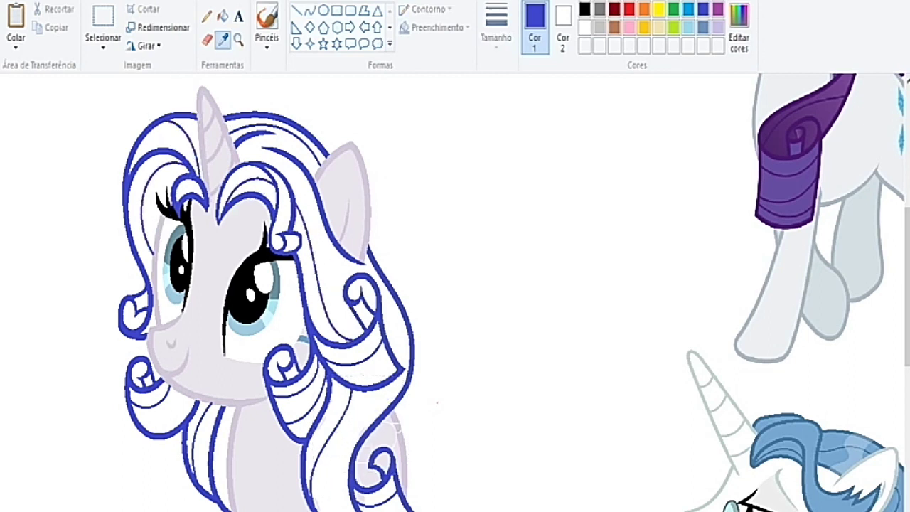
click(203, 334)
scroll(455, 292, down, 6)
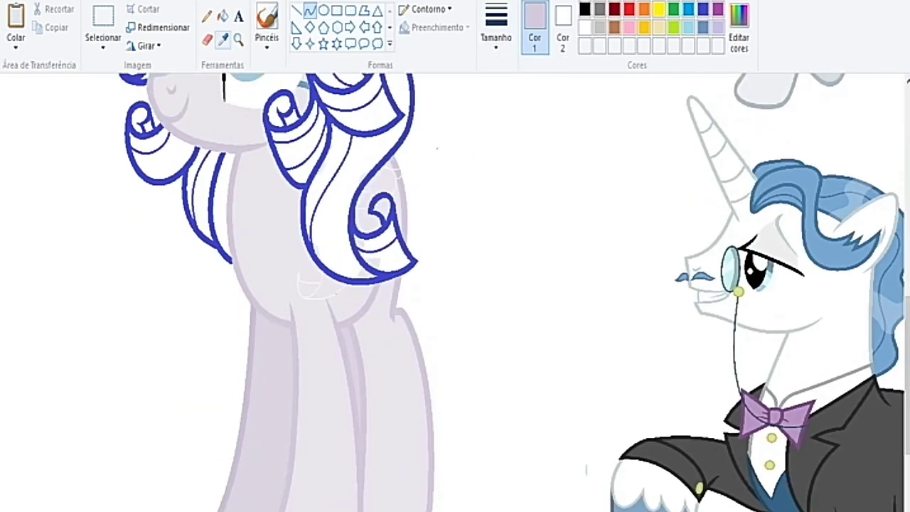
scroll(455, 291, up, 3)
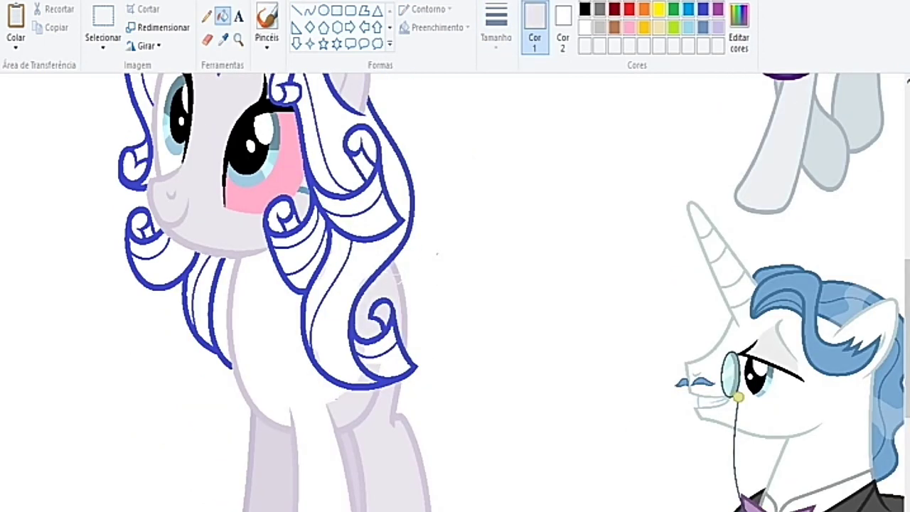
key(ctrl+z)
click(202, 334)
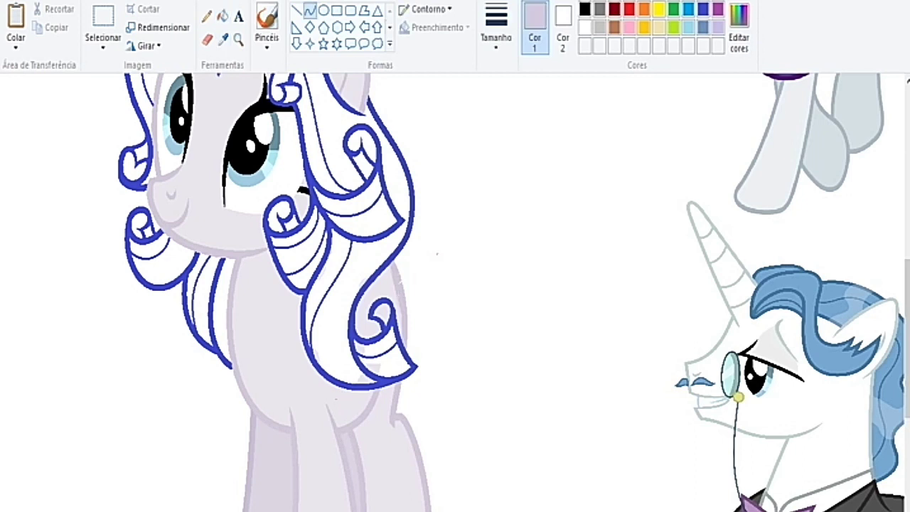
Try to draw the tail as a blue S-curve starting behind the mane and ending in an upturned curl.
scroll(455, 292, down, 5)
scroll(455, 292, up, 5)
drag(413, 184, 484, 302)
drag(455, 242, 501, 214)
mouse_move(478, 303)
mouse_down()
mouse_move(477, 366)
mouse_move(469, 364)
mouse_up()
scroll(455, 291, up, 3)
scroll(455, 292, right, 5)
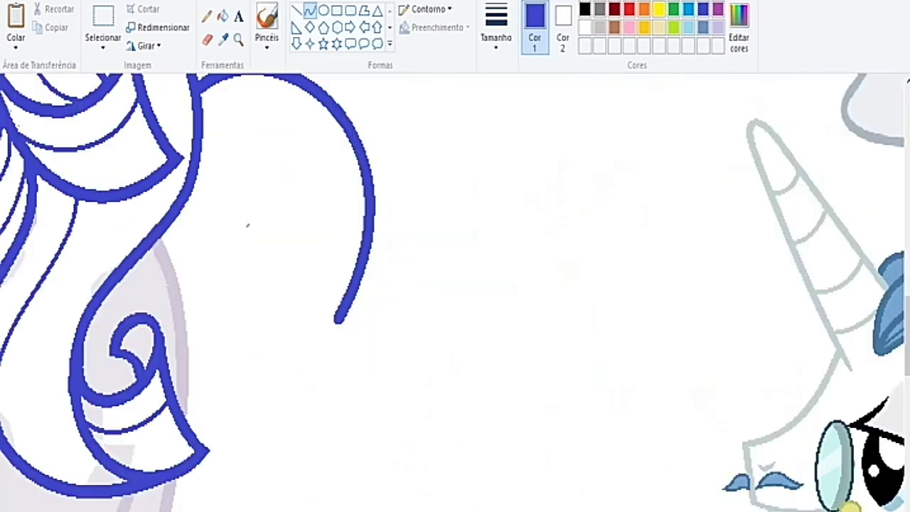
drag(334, 398, 316, 401)
drag(335, 462, 412, 434)
scroll(413, 433, down, 3)
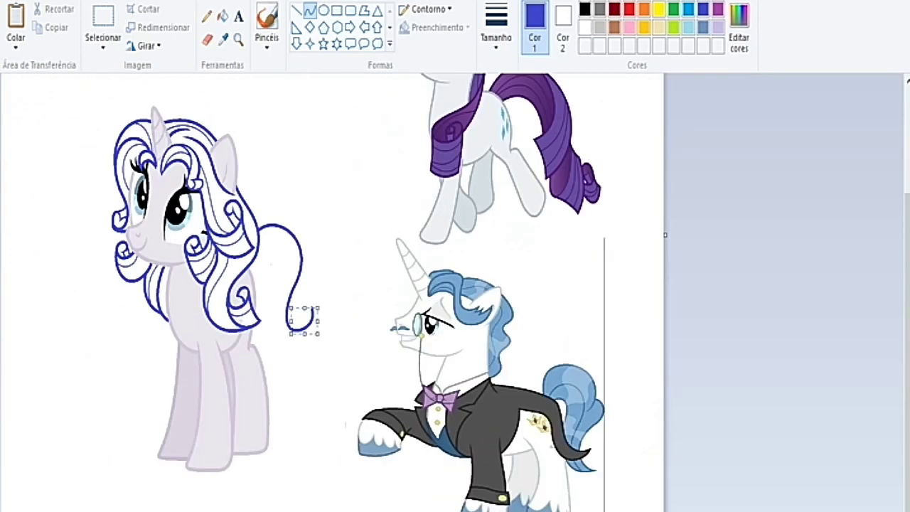
Undo the tail strokes and redraw the tail's outer edge as one wide blue arc from the rear of the mane.
scroll(540, 201, up, 3)
key(ctrl+z)
key(ctrl+z)
drag(512, 128, 530, 337)
drag(526, 235, 601, 214)
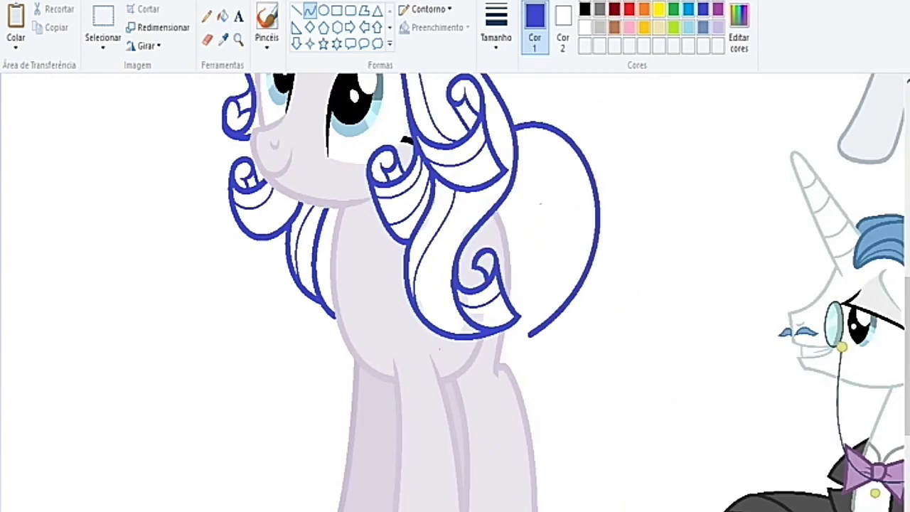
Draw the tail's inner edge as a blue curve from behind the mane, bowing outward to meet the outer arc.
scroll(602, 213, up, 3)
scroll(455, 291, right, 5)
mouse_move(253, 202)
mouse_down()
mouse_move(313, 331)
mouse_move(315, 381)
mouse_up()
drag(284, 284, 341, 291)
scroll(455, 292, up, 5)
drag(213, 288, 305, 498)
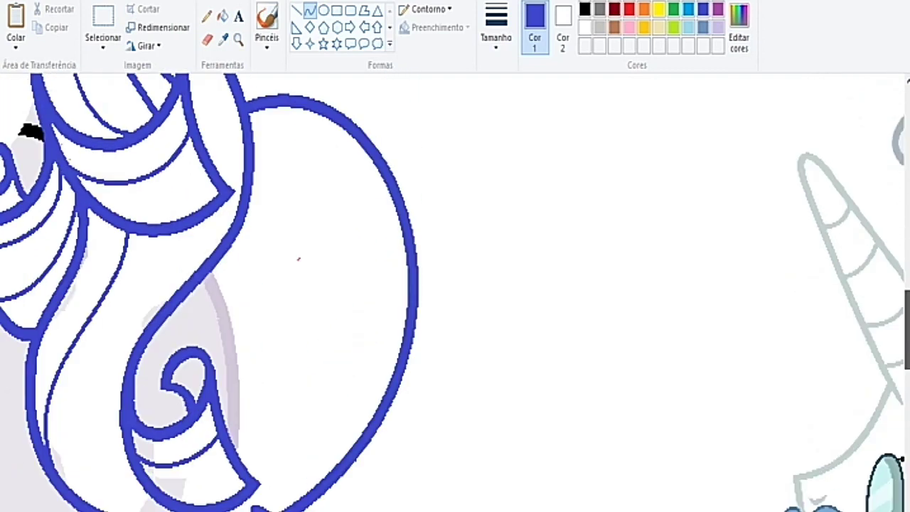
drag(259, 391, 327, 342)
Draw the second tail segment's outer edge as a blue arc ending at a point below the first segment.
scroll(298, 259, down, 3)
drag(171, 114, 156, 384)
mouse_move(185, 228)
mouse_down()
mouse_move(234, 213)
mouse_move(270, 270)
mouse_move(235, 234)
mouse_up()
Clean up and smooth the tail's outer edge with fine curves where the second segment joins the first.
click(246, 213)
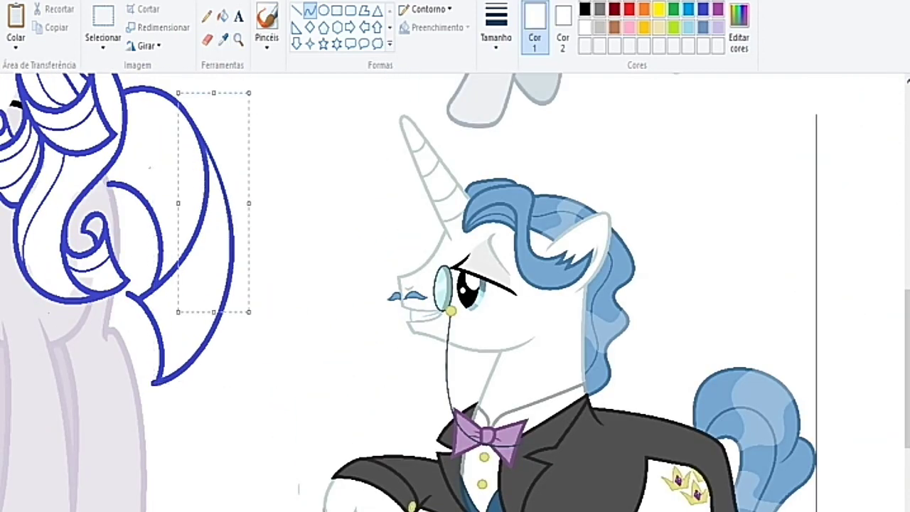
click(223, 39)
click(214, 157)
drag(165, 95, 233, 250)
drag(202, 170, 216, 162)
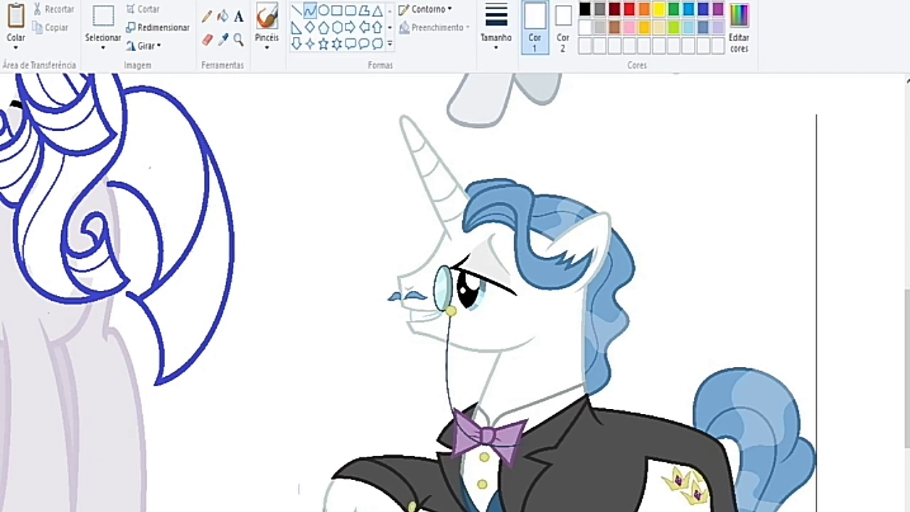
click(224, 39)
click(213, 157)
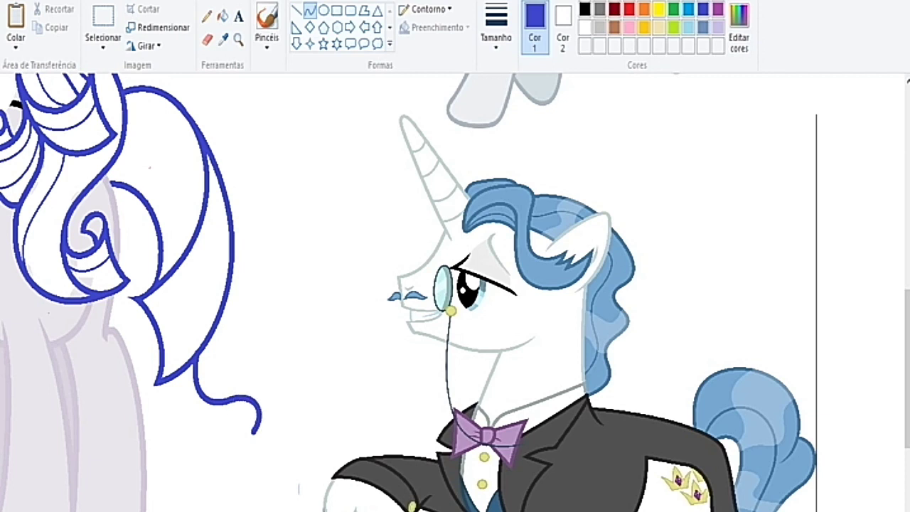
Try to extend the tail's lower tip with a wavy blue curve and small curls, and undo the strokes.
scroll(455, 292, up, 2)
scroll(455, 292, down, 3)
scroll(455, 292, down, 2)
drag(528, 291, 581, 220)
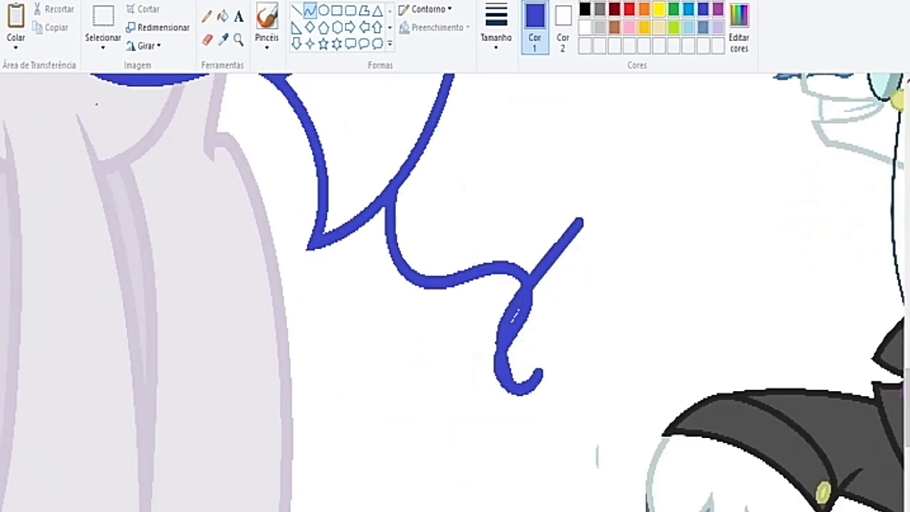
drag(565, 299, 590, 274)
drag(580, 219, 504, 203)
scroll(498, 213, up, 3)
drag(485, 320, 459, 336)
scroll(455, 291, down, 2)
scroll(455, 291, down, 3)
scroll(455, 291, up, 3)
key(ctrl+z)
key(ctrl+z)
Draw the tail's third, lower segment as a blue flared band ending in a point.
scroll(455, 291, up, 3)
scroll(455, 291, down, 3)
mouse_move(229, 279)
mouse_down()
mouse_move(177, 402)
mouse_move(248, 425)
mouse_up()
drag(262, 377, 243, 444)
Try to draw a blue hooked curl beside the tail's lower segment.
drag(262, 316, 283, 322)
drag(288, 241, 279, 288)
drag(283, 264, 266, 263)
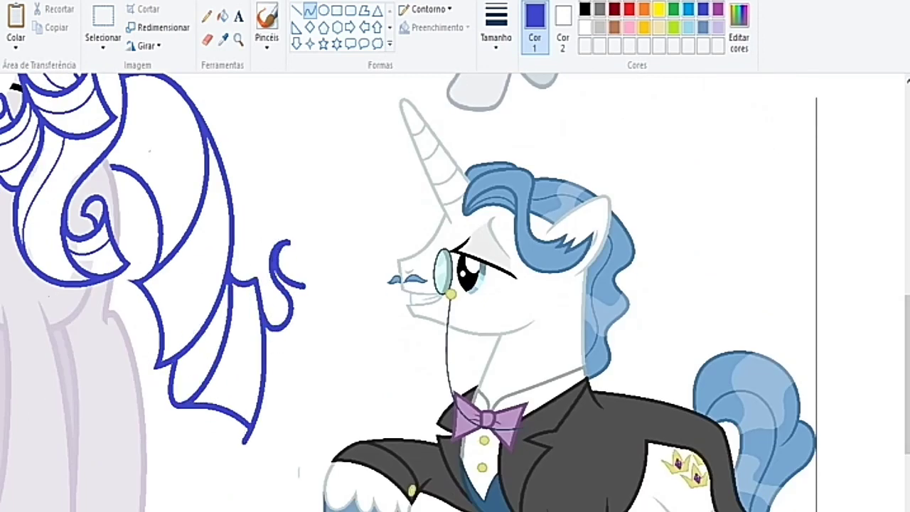
Draw the tail's end curl beside the lower segment from short blue arcs, with an upturned tip and an inner fold.
drag(304, 290, 293, 334)
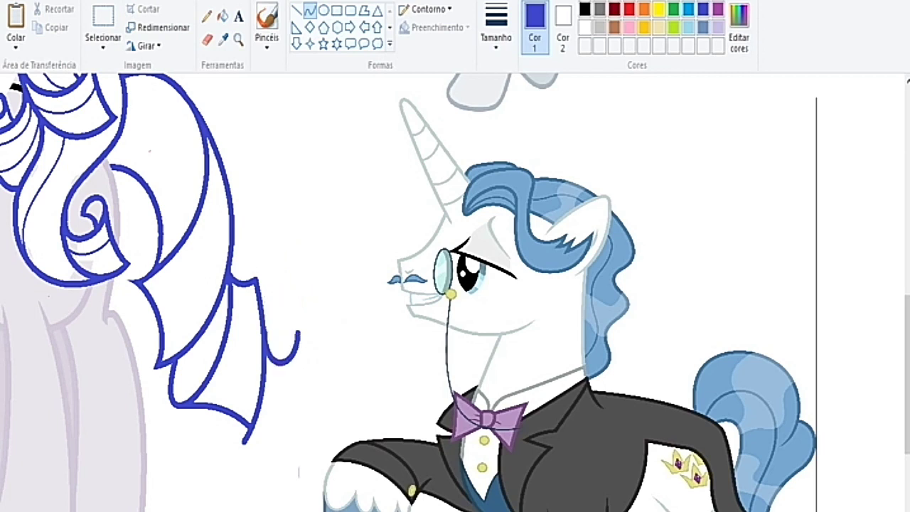
ctrl+scroll(213, 249, up, 3)
scroll(455, 284, down, 5)
drag(562, 138, 580, 231)
drag(590, 185, 611, 206)
drag(565, 281, 526, 327)
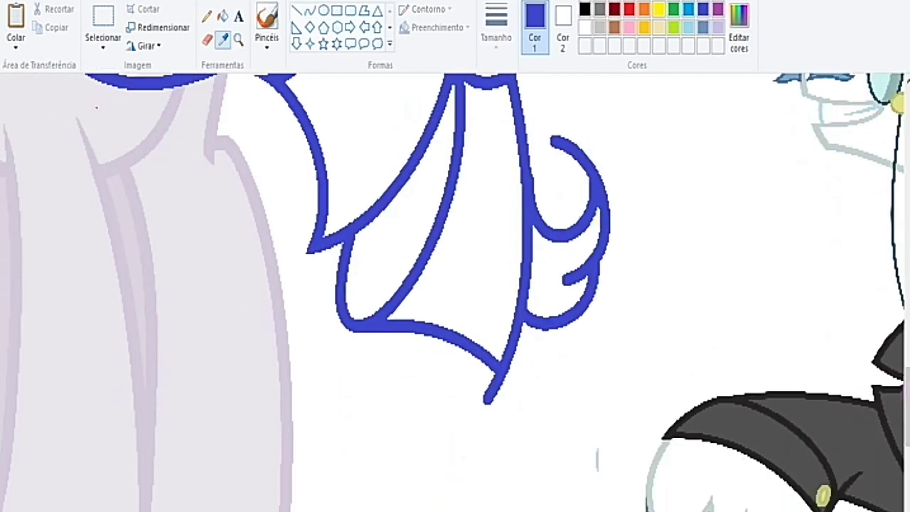
Trim the lower tail tip and both curl ends to sharp points with white curves.
click(585, 27)
drag(504, 364, 488, 389)
drag(554, 137, 586, 217)
drag(586, 185, 594, 256)
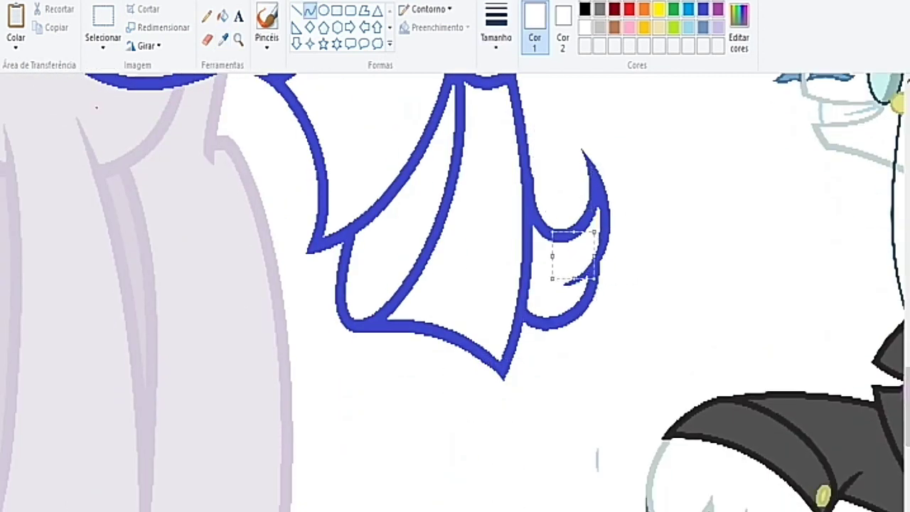
Add thin strand lines along the tail segments in the outline blue.
ctrl+scroll(455, 285, down, 3)
click(222, 39)
click(114, 150)
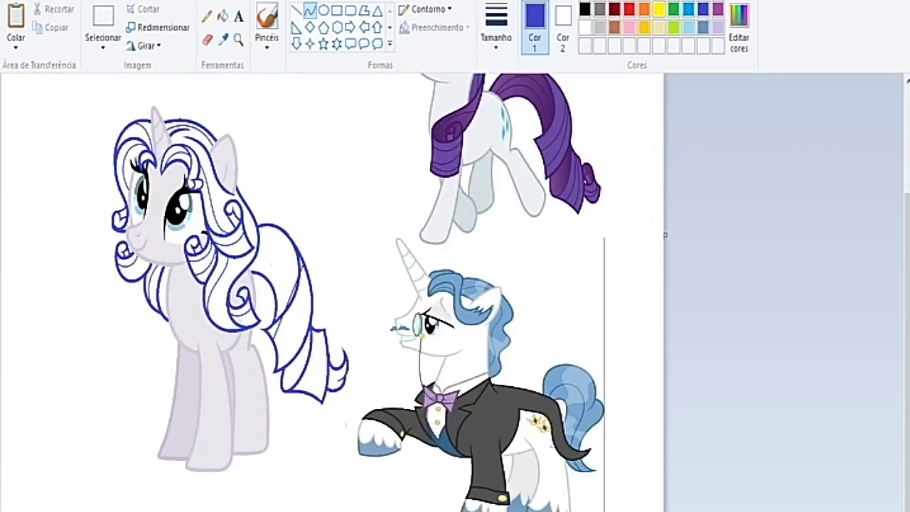
drag(278, 234, 259, 292)
drag(317, 328, 299, 392)
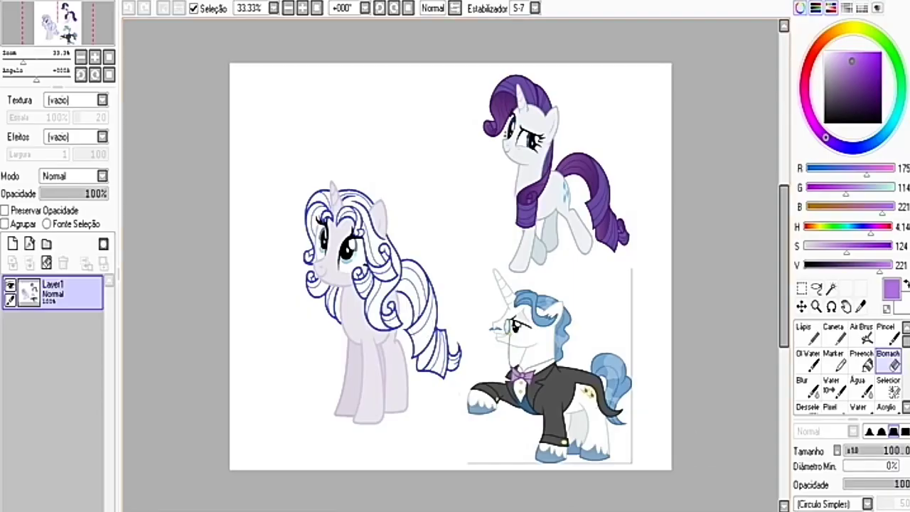
Switch to PaintTool SAI, paint overlapping colour swatches above the pony, and add a new layer.
drag(449, 135, 449, 148)
click(12, 244)
Select the pony's face, ear, horn, body and front legs by colour and paint them medium violet-blue.
click(830, 288)
click(333, 249)
click(373, 355)
click(376, 220)
key(ctrl+plus)
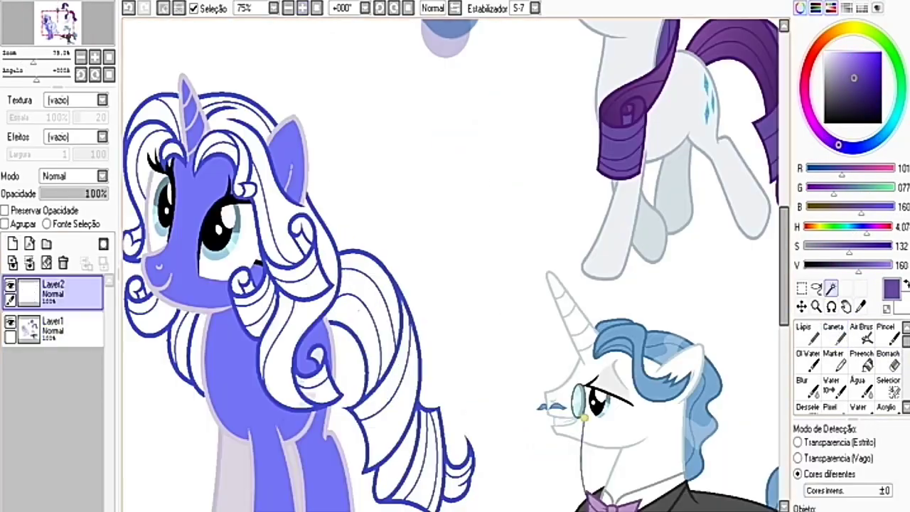
key(ctrl+minus)
key(n)
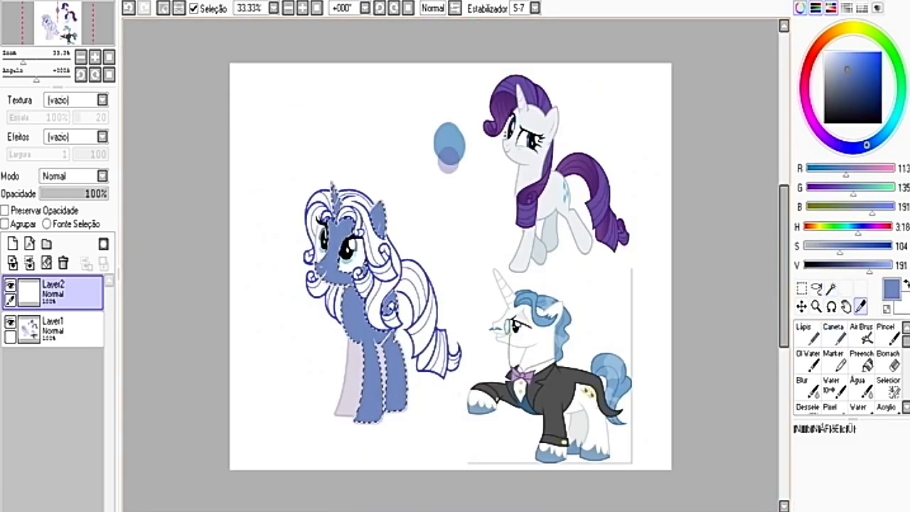
mouse_move(369, 320)
mouse_down()
mouse_move(356, 370)
mouse_move(334, 285)
mouse_move(391, 341)
mouse_up()
key(ctrl+d)
Paint the shaded leg areas darker blue (97, 103, 158) and the body outlines dark navy.
click(352, 384)
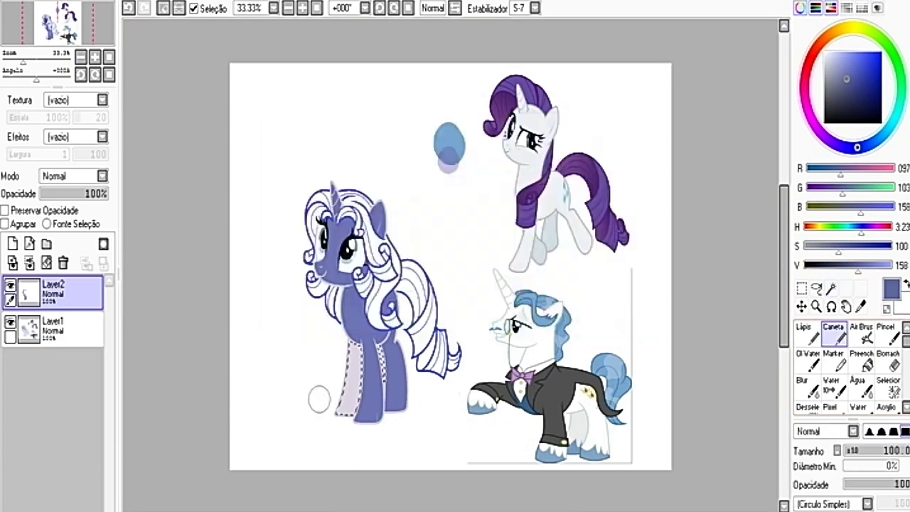
key(w)
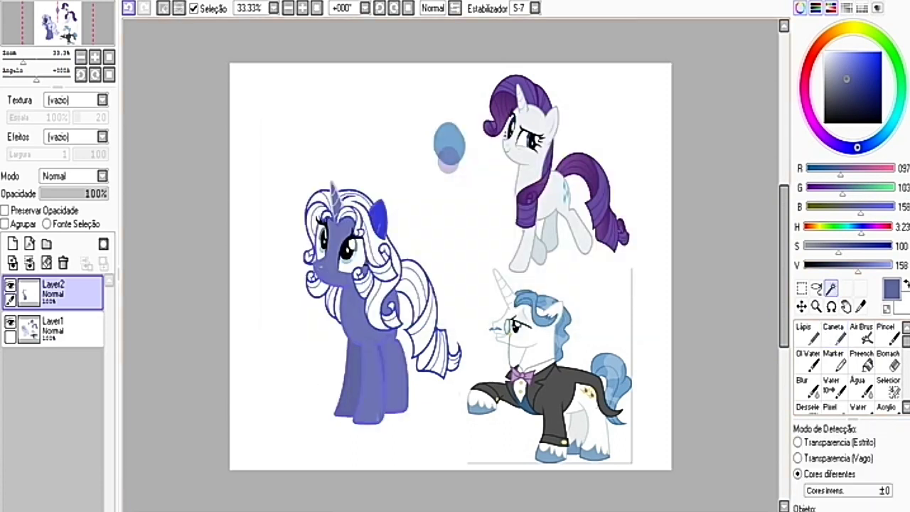
scroll(352, 242, up, 3)
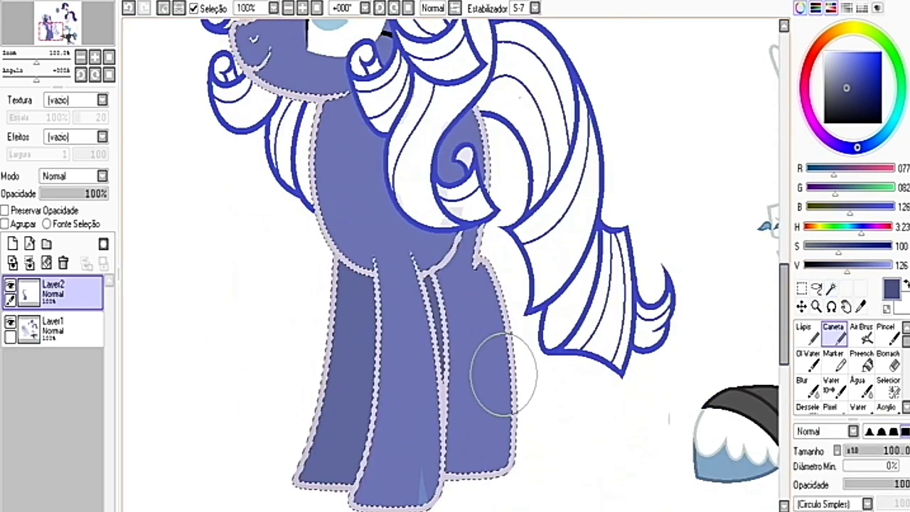
mouse_move(451, 376)
mouse_down()
mouse_move(365, 406)
mouse_move(325, 386)
mouse_up()
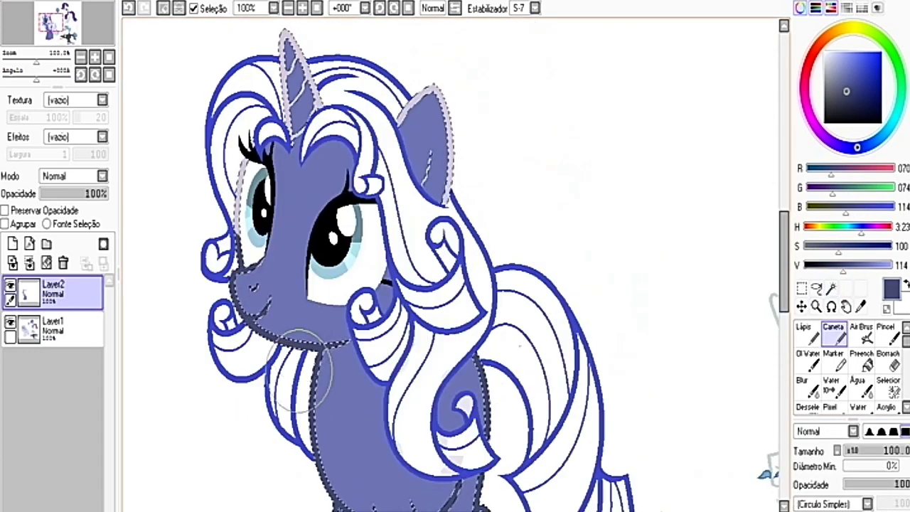
scroll(300, 369, down, 3)
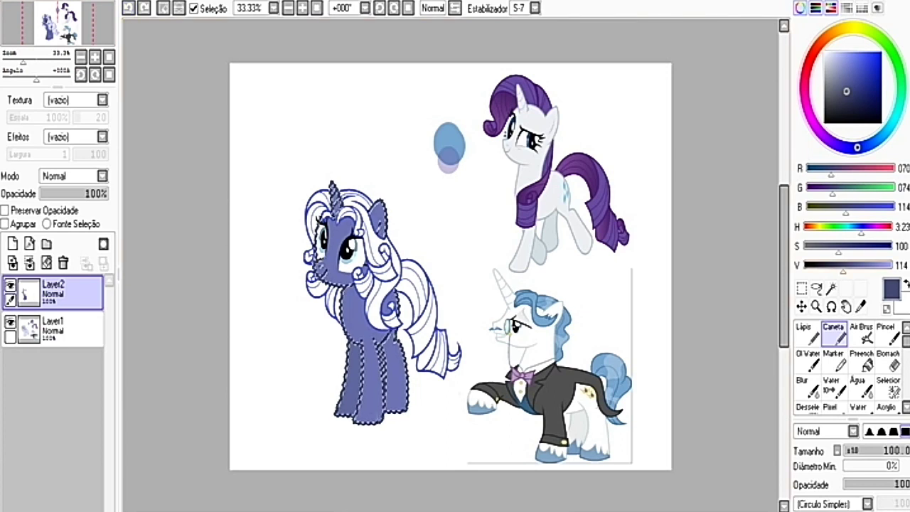
key(ctrl+d)
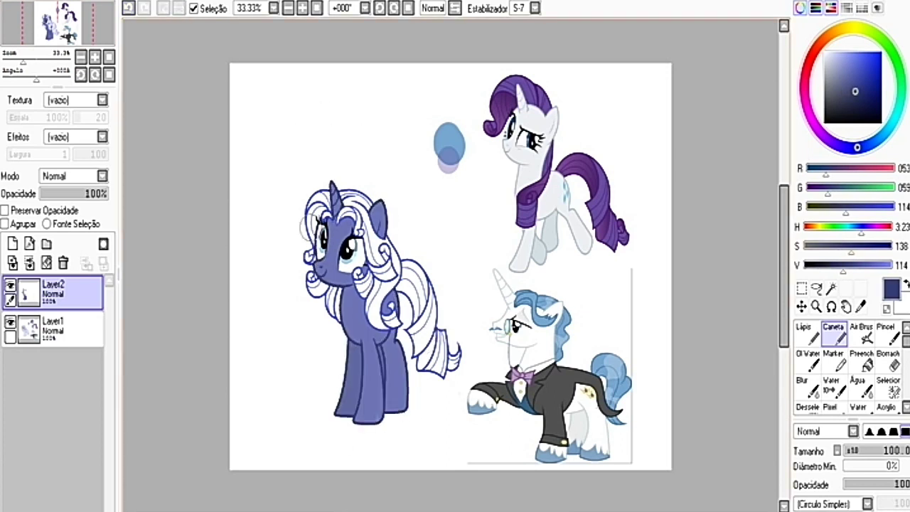
Dab a lilac swatch (191, 184, 215) below the purple-maned pony and select the mane's inner locks and the tail's inner sections by colour.
alt+click(521, 270)
alt+click(521, 271)
key(w)
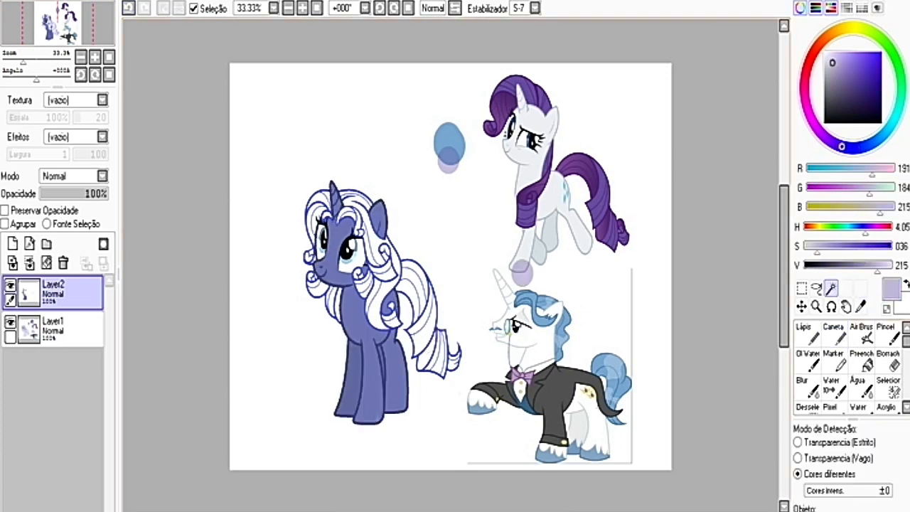
scroll(365, 266, up, 3)
click(466, 320)
click(501, 455)
click(406, 229)
click(343, 282)
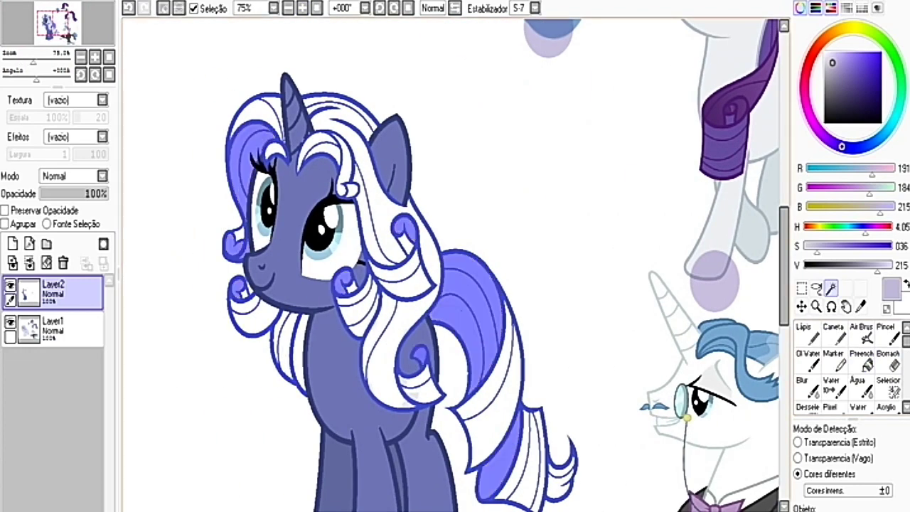
Paint the selected mane and tail sections with a lilac gradient using 166, 152, 215 and 191, 184, 215, blended with Blur.
key(n)
mouse_move(448, 277)
mouse_down()
mouse_move(521, 292)
mouse_move(469, 334)
mouse_move(477, 305)
mouse_move(473, 341)
mouse_up()
key(b)
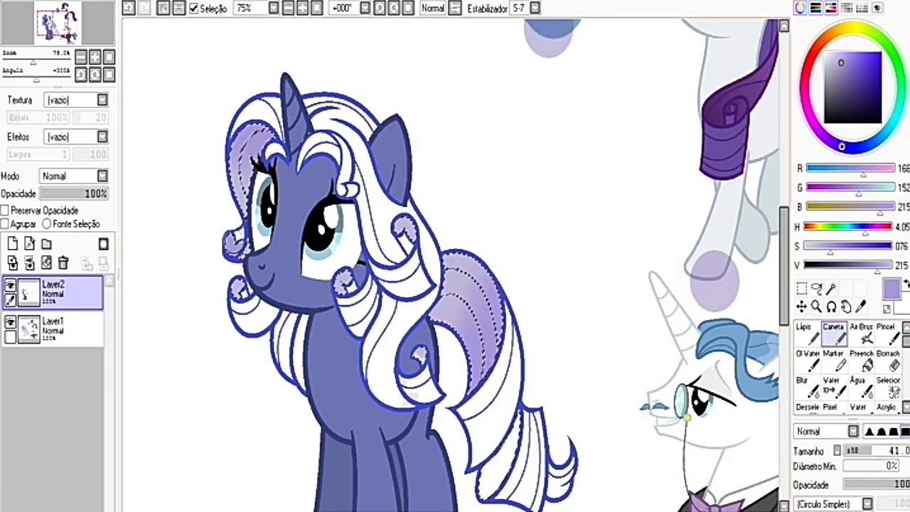
drag(498, 419, 501, 490)
key(alt)
alt+click(582, 494)
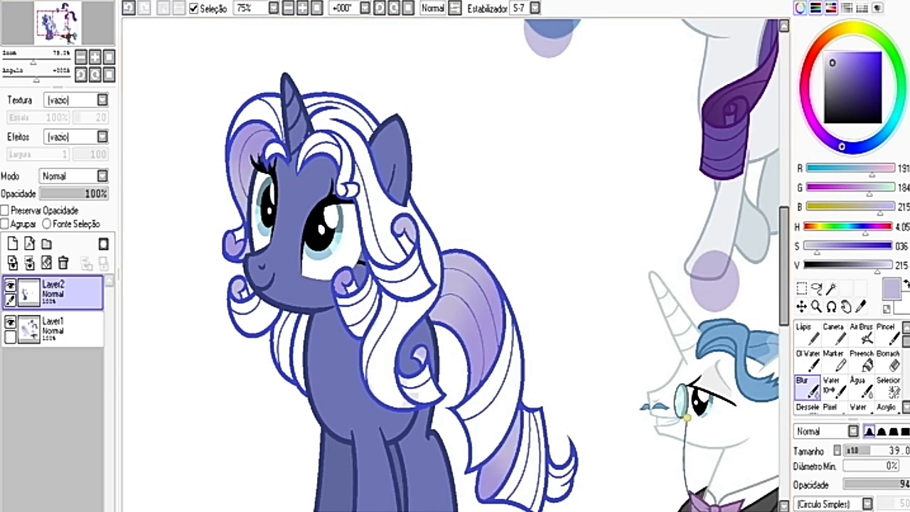
Fill the mane and tail outlines on Layer1 with greyish purple (148, 143, 166), undoing the misplaced fill on Layer2.
click(832, 76)
click(864, 359)
click(569, 178)
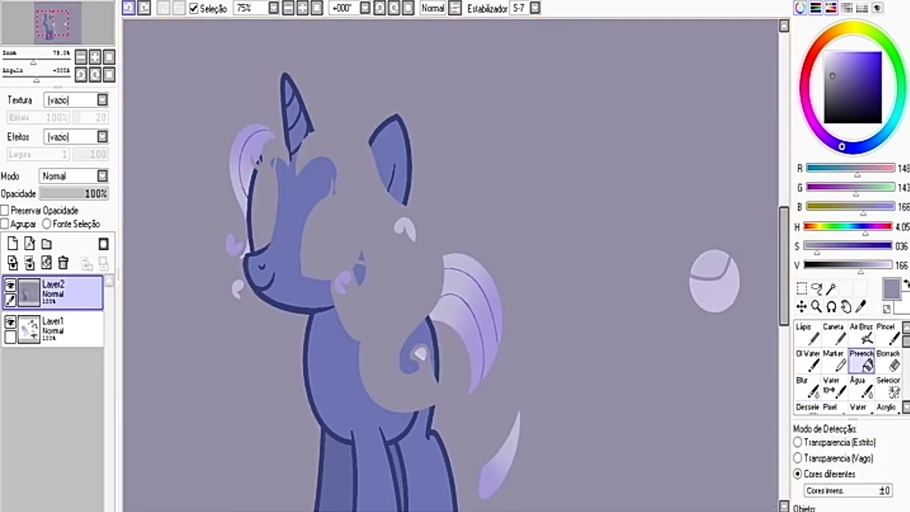
key(ctrl+z)
click(53, 329)
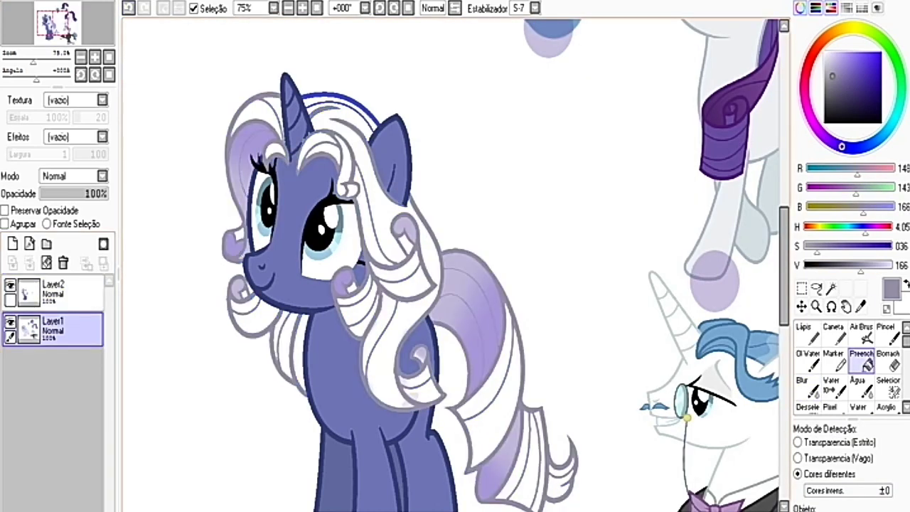
Fill the mane's main locks on Layer1 with pale lilac (224, 217, 252), undoing the misplaced fill on Layer2.
click(52, 291)
click(833, 53)
click(568, 177)
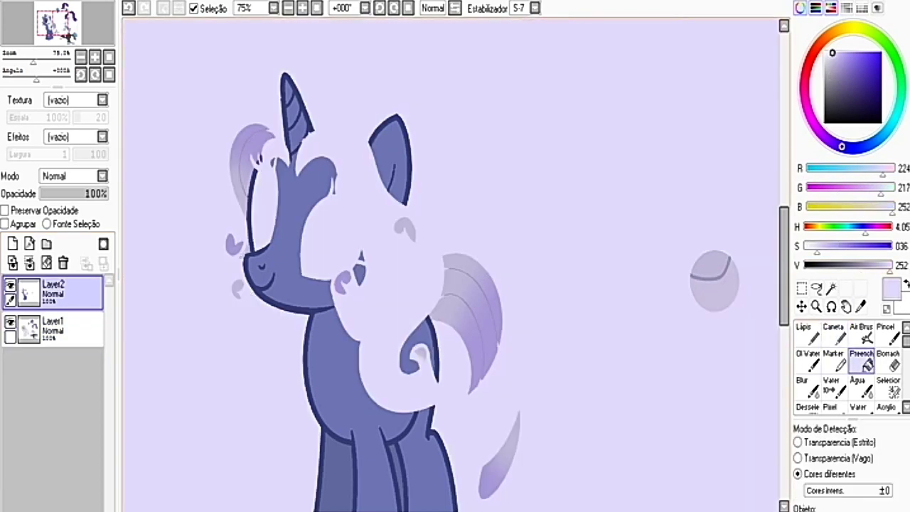
click(53, 329)
key(ctrl+z)
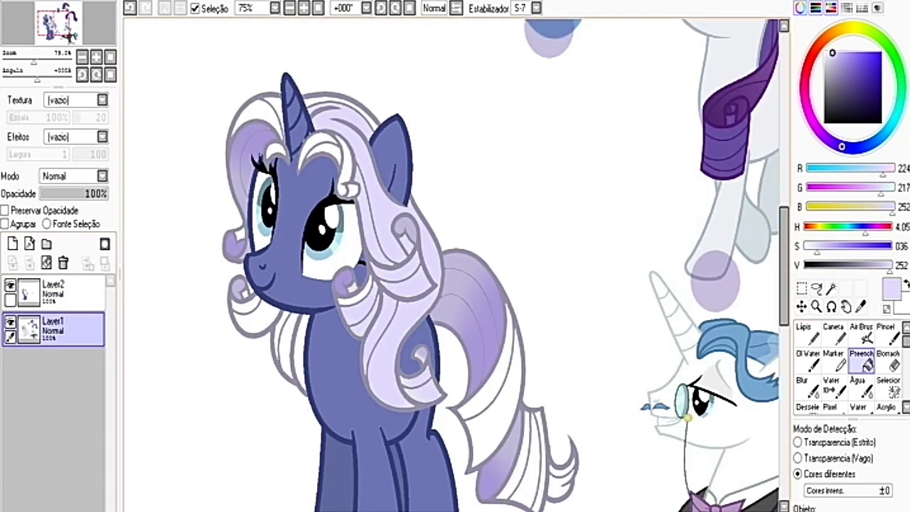
Undo the unwanted fills and fill the remaining mane strands and tail bands with pale and medium lilac.
key(ctrl+z)
key(ctrl+z)
key(ctrl+z)
key(ctrl+z)
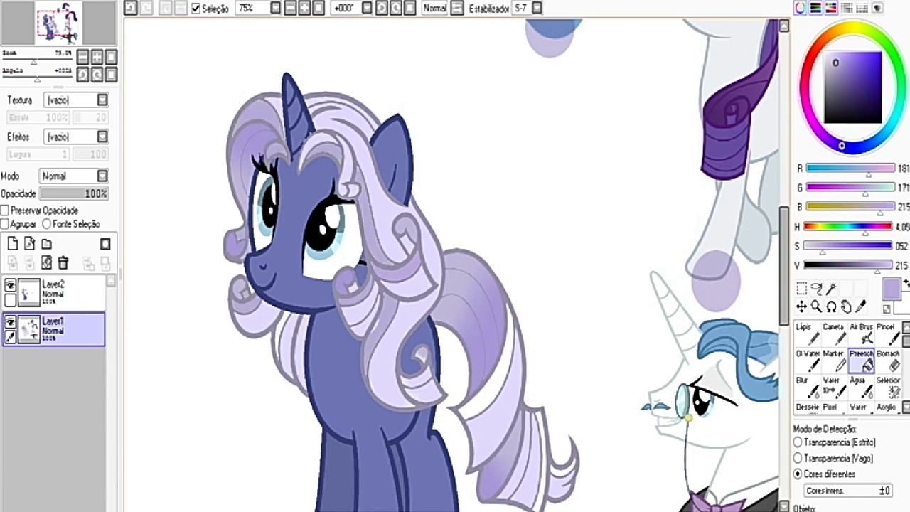
Fill alternate strands of the mane and tail with pale pinkish lilac and light violet (220, 203, 252).
key(alt)
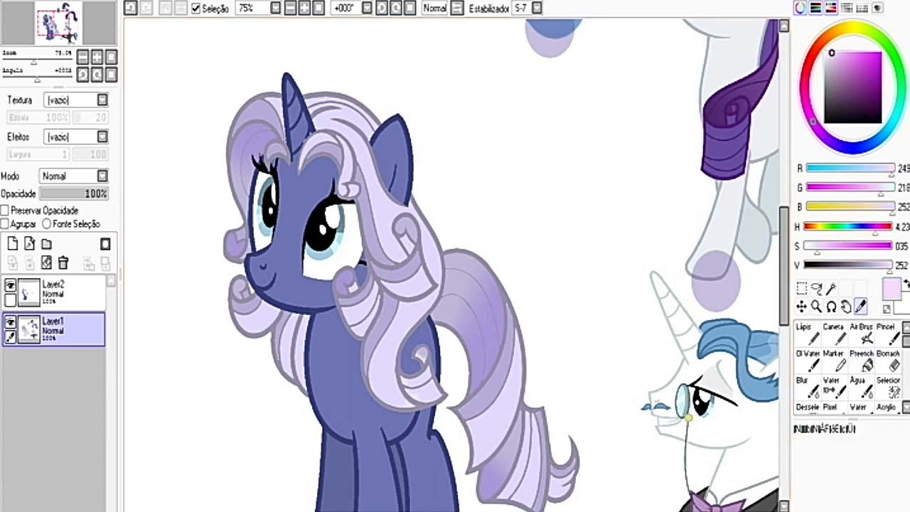
click(487, 384)
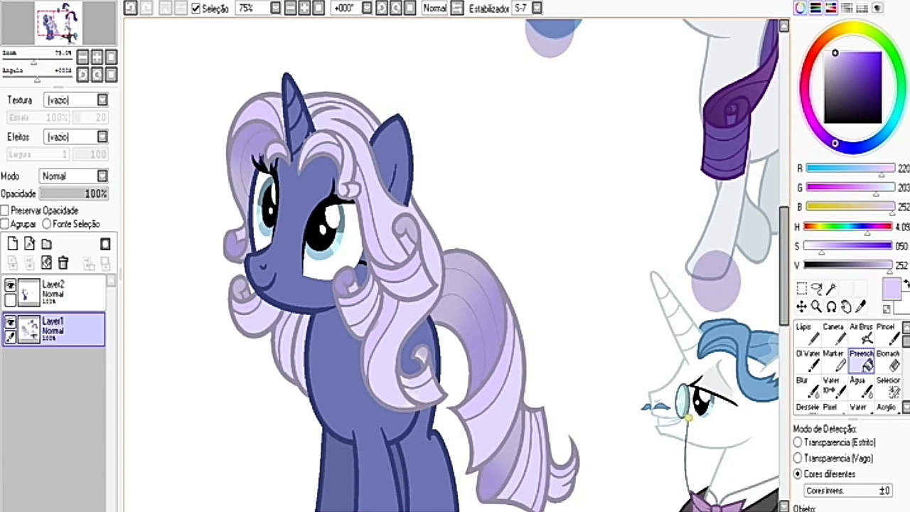
scroll(405, 380, down, 3)
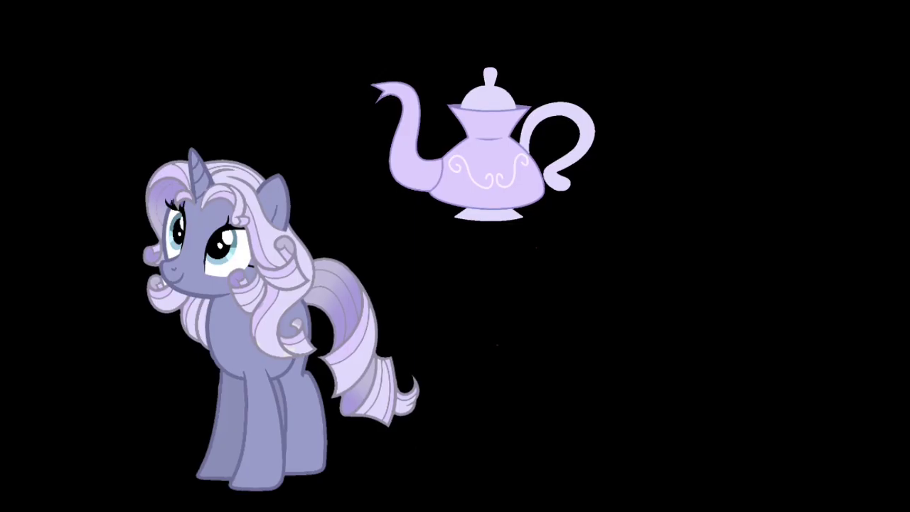